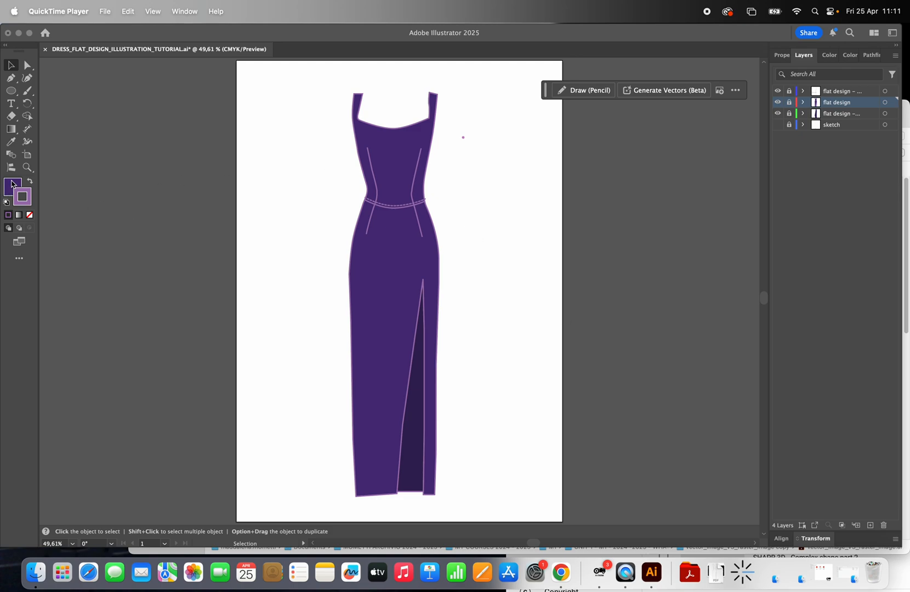
Step: Show the document's colour swatches and place them next to the layer list
left_click(29, 172)
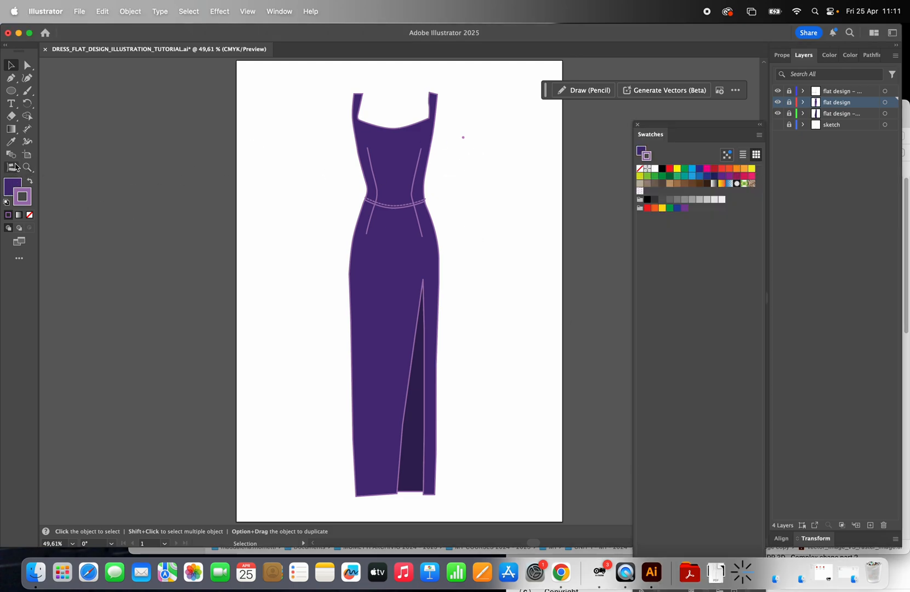
left_click(27, 167)
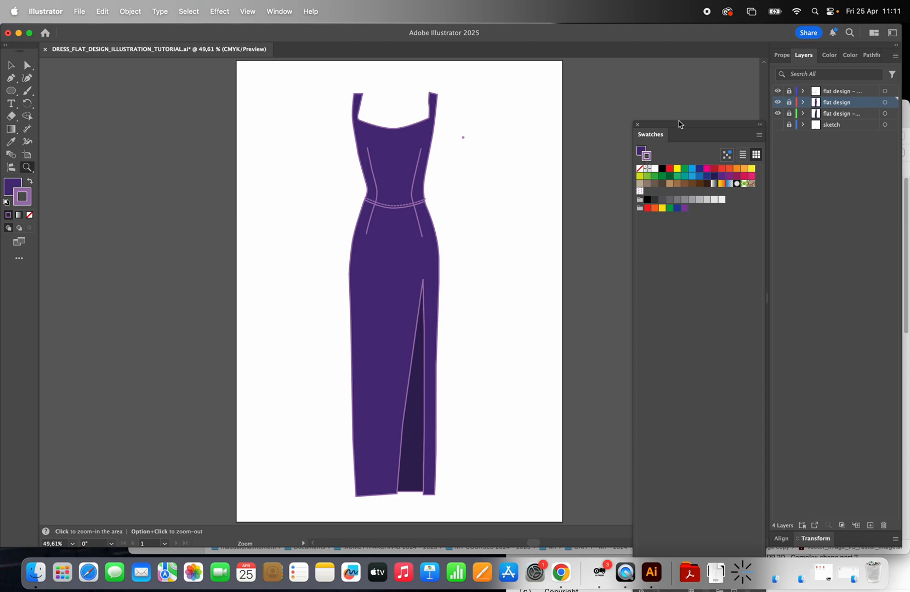
left_click_drag(680, 128, 671, 62)
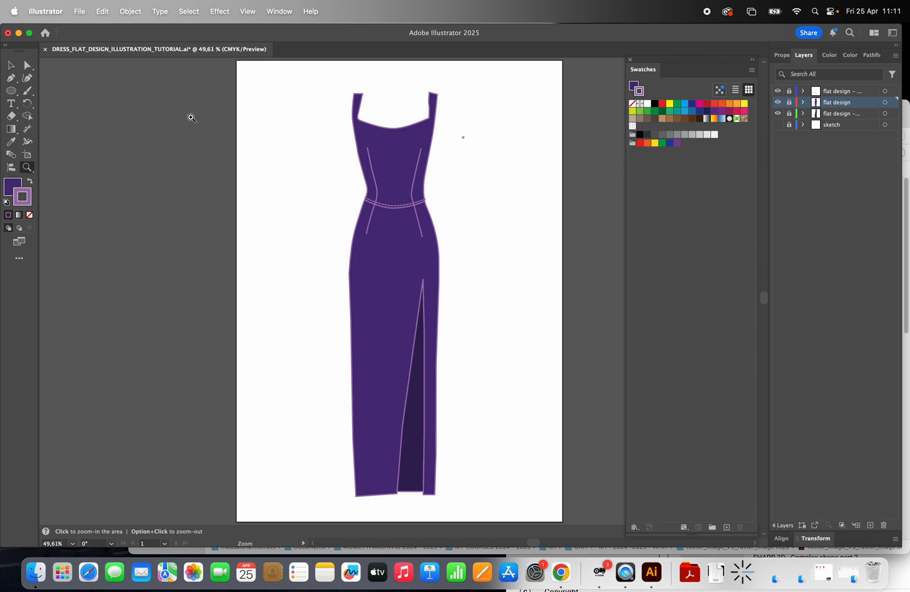
Step: Unlock the flat design layer and place a duplicate of the dress body shape beside the original
left_click(16, 65)
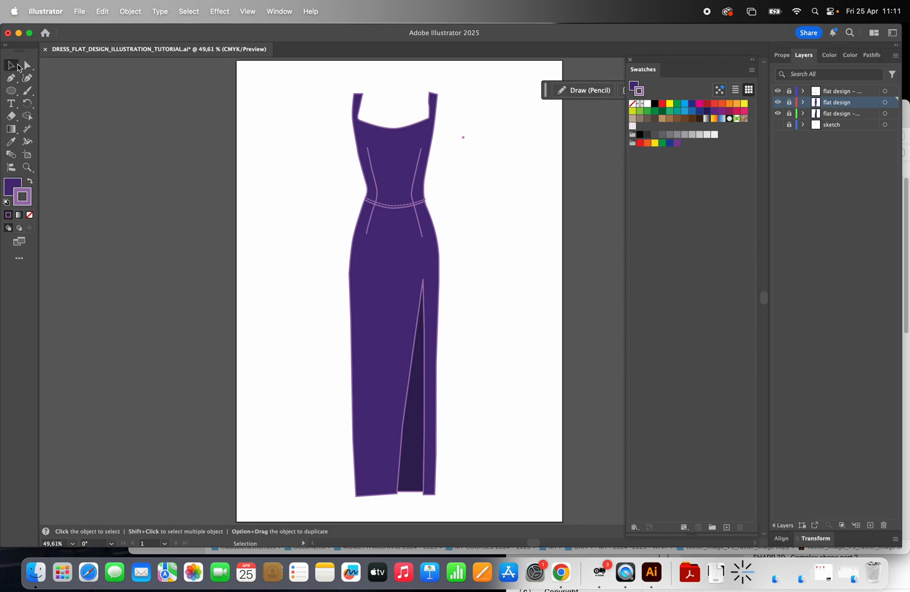
left_click(789, 102)
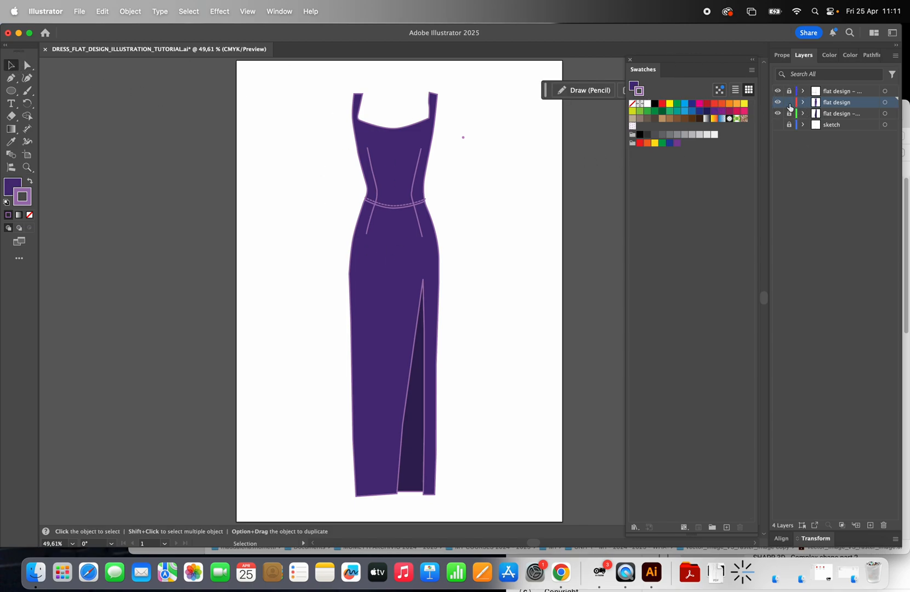
left_click(404, 268)
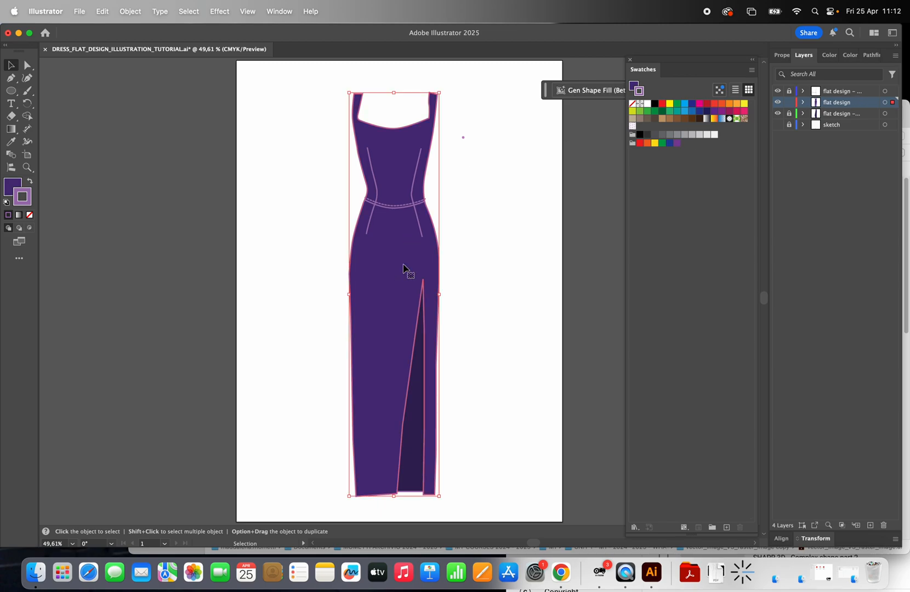
key("super+c")
key("super+v")
left_click_drag(411, 144, 513, 146)
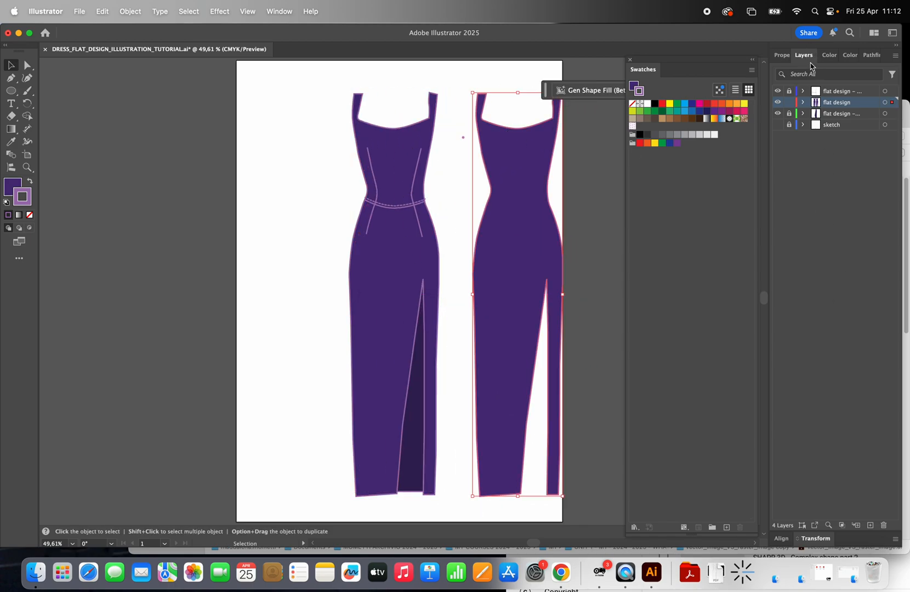
Step: Create a new layer above flat design and name it PATTERN
left_click(871, 526)
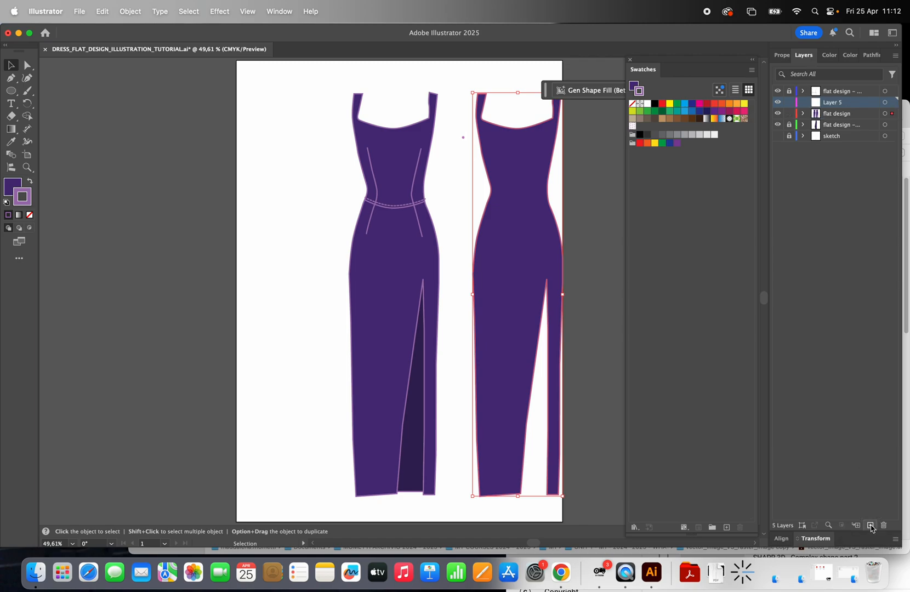
double_click(835, 102)
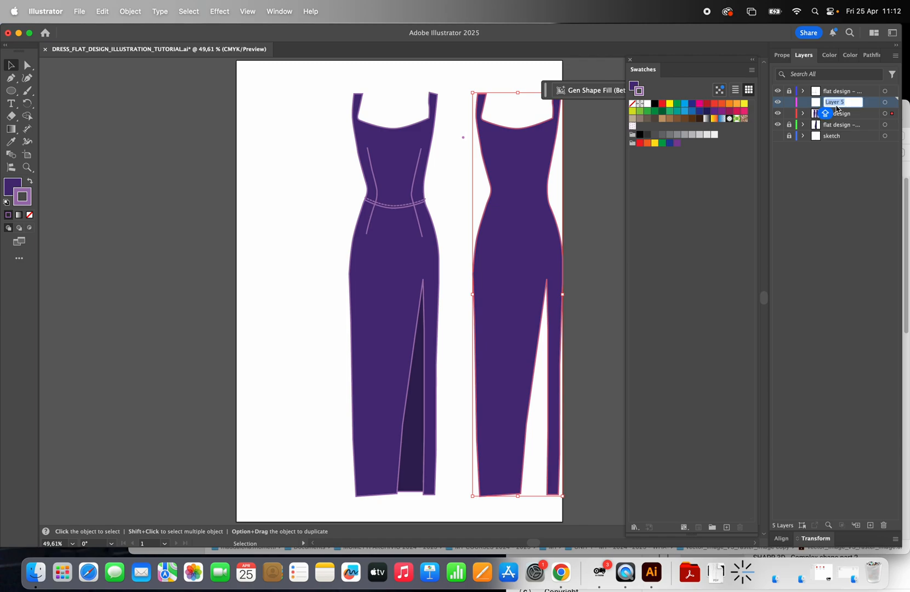
type("PATTERN")
left_click(864, 237)
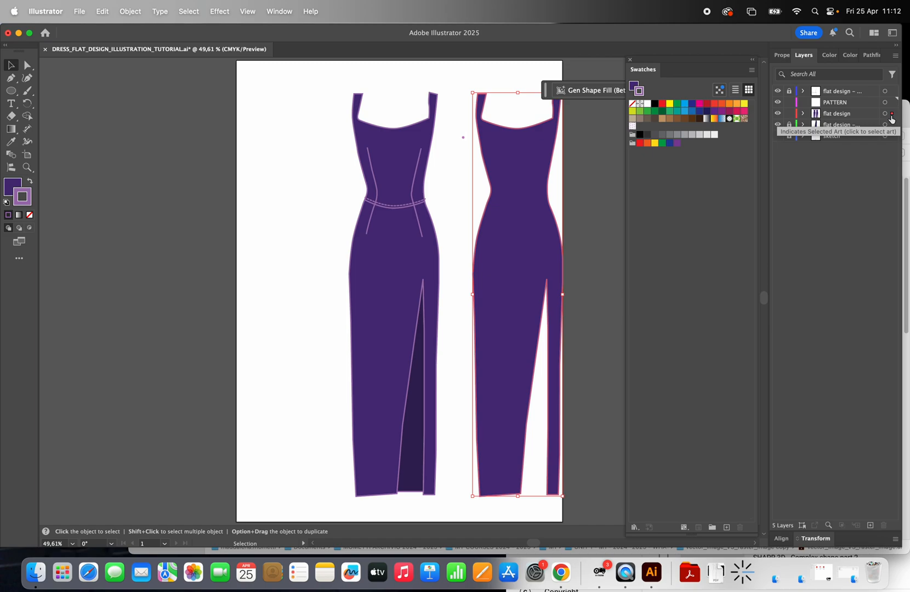
Step: Move the duplicated dress shape to the PATTERN layer, then lock the flat design layer and make PATTERN active
left_click_drag(893, 117, 893, 104)
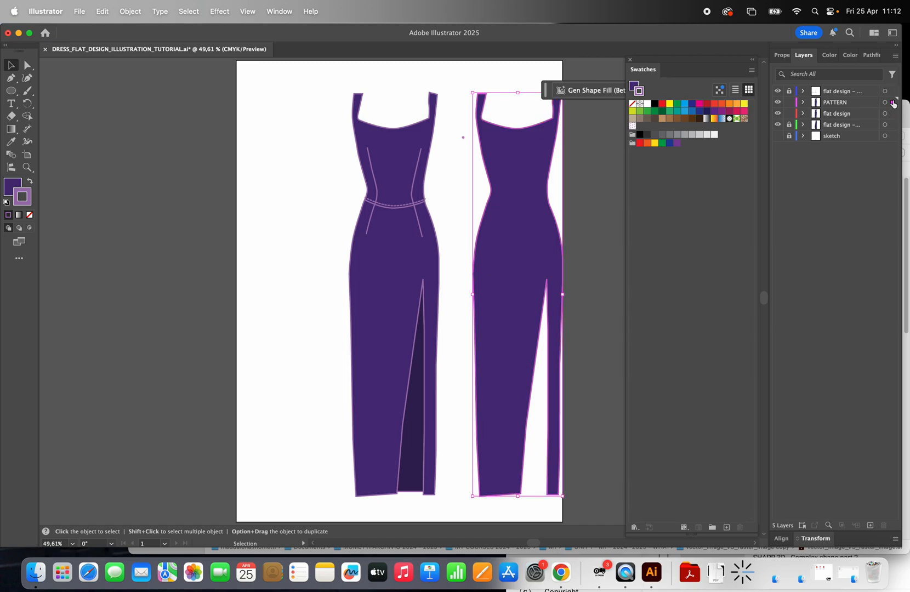
left_click(790, 114)
left_click(847, 105)
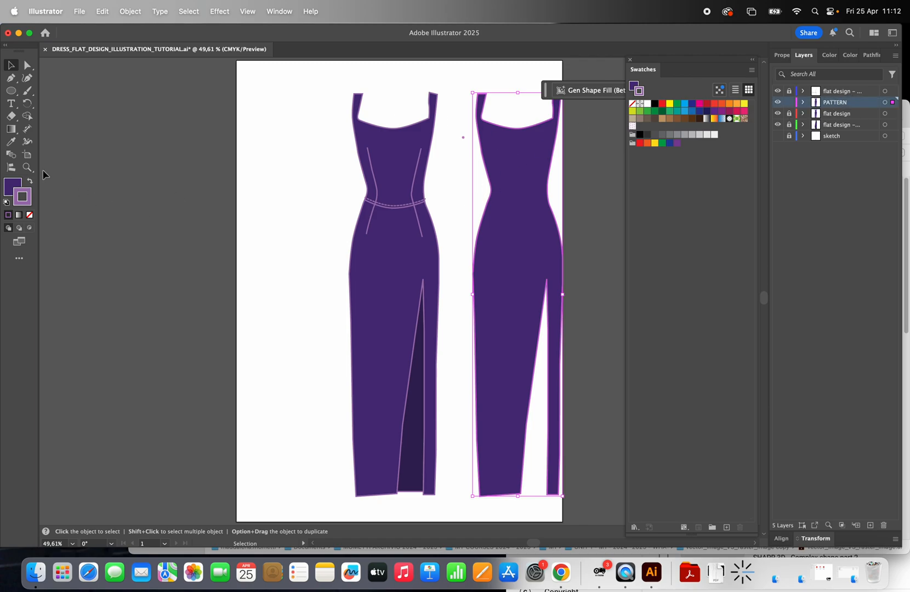
Step: Deselect the duplicated dress shape and save the document under its existing name
left_click(28, 169)
left_click(472, 197)
left_click(388, 222)
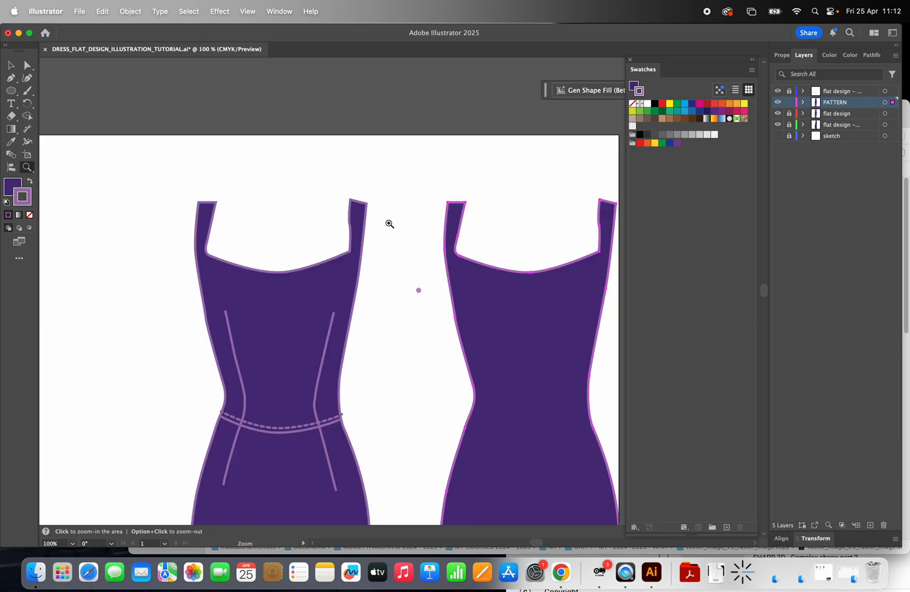
left_click(432, 296)
left_click(400, 313)
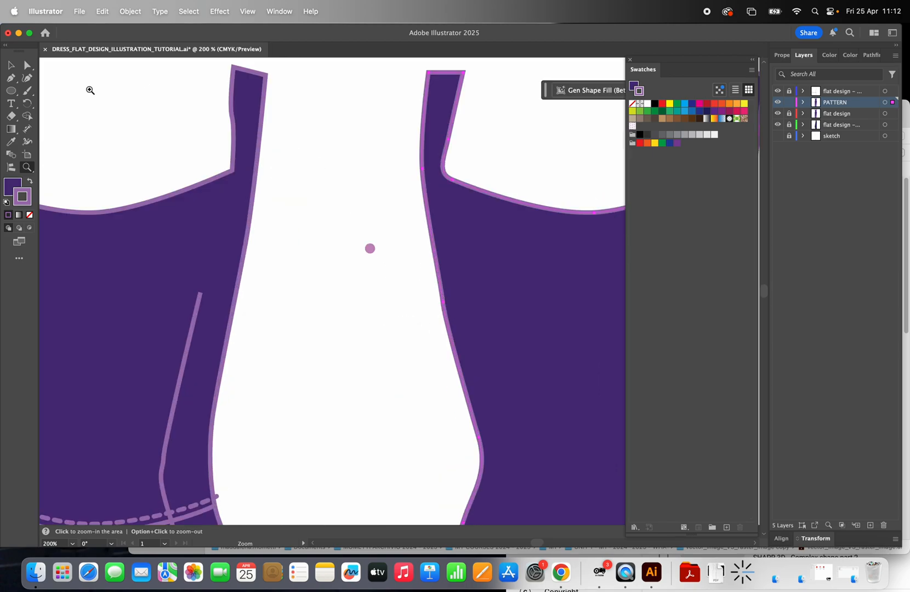
left_click(12, 65)
left_click(368, 246)
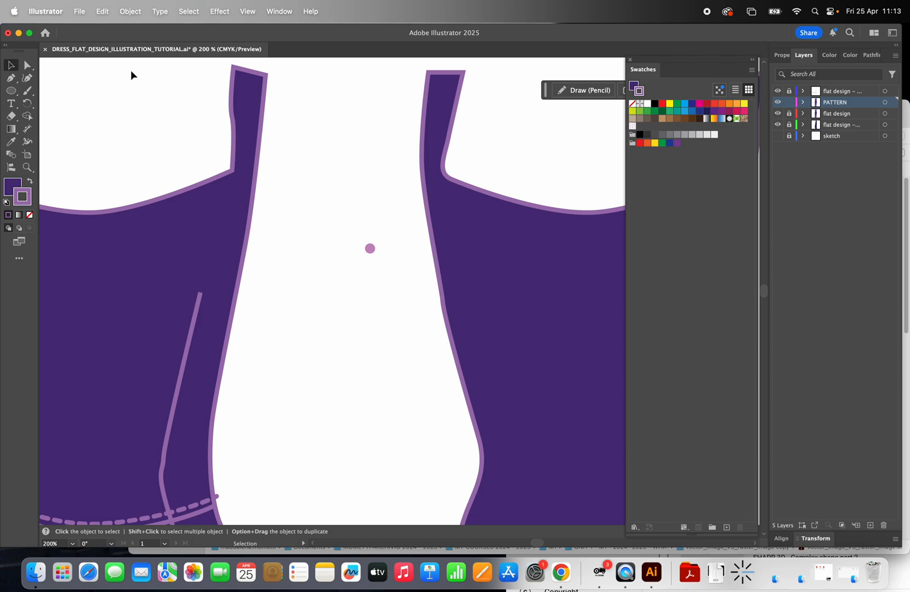
left_click(82, 12)
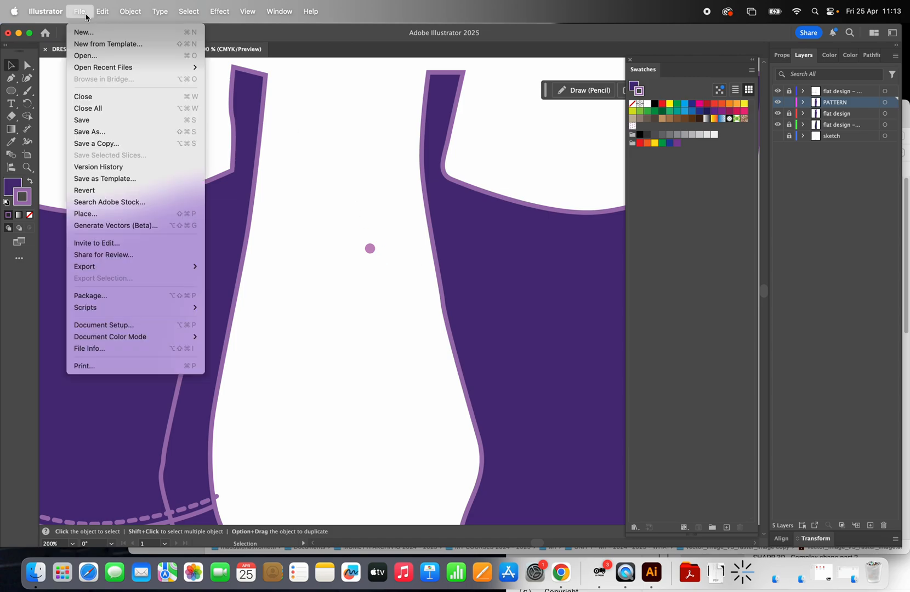
left_click(115, 120)
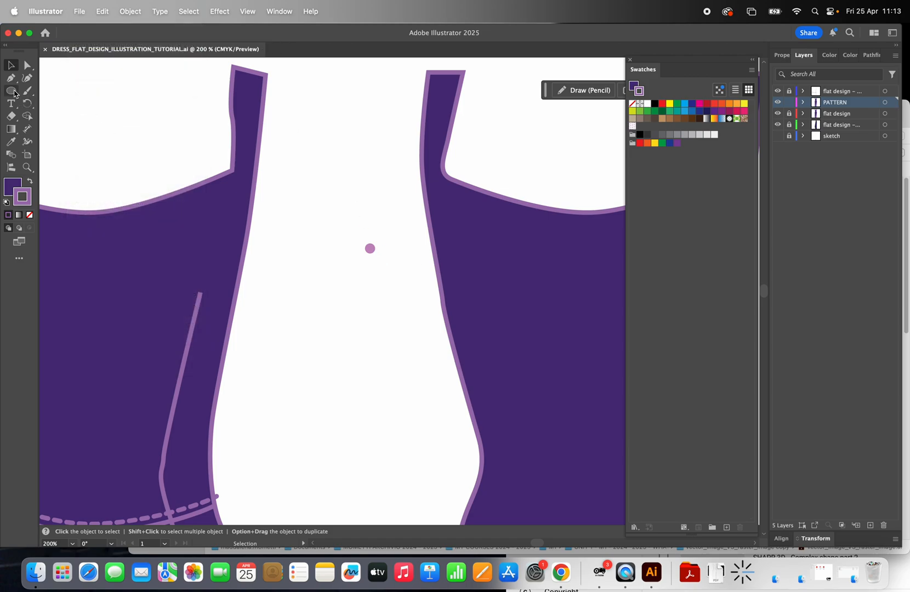
Step: Draw a small circle with the Ellipse tool in the white space between the two dress shapes
left_click(13, 97)
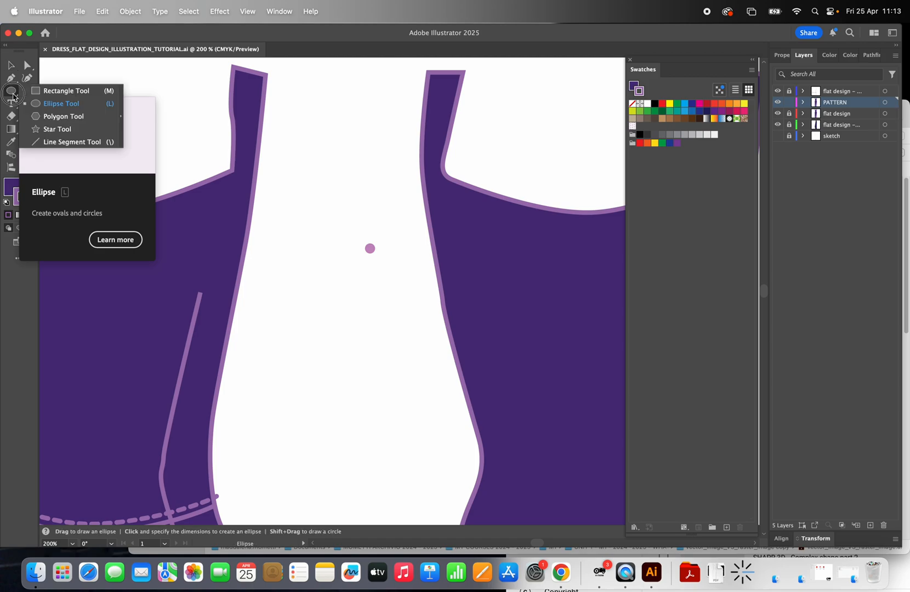
left_click(55, 104)
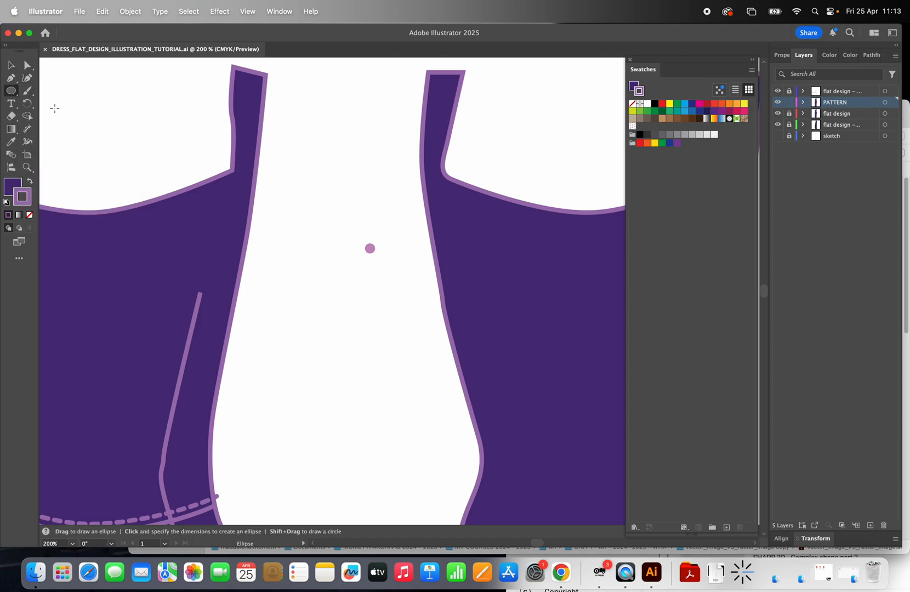
left_click(12, 91)
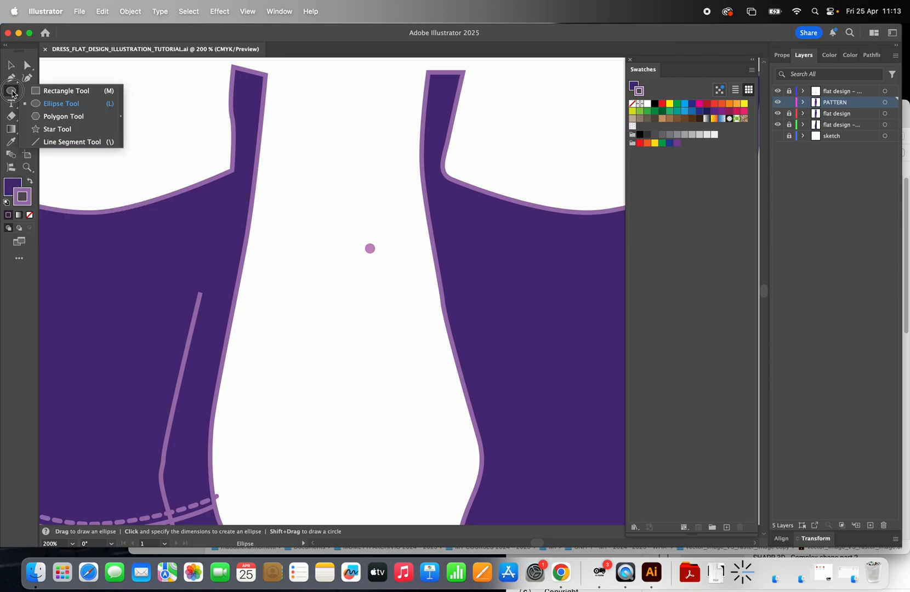
left_click(42, 107)
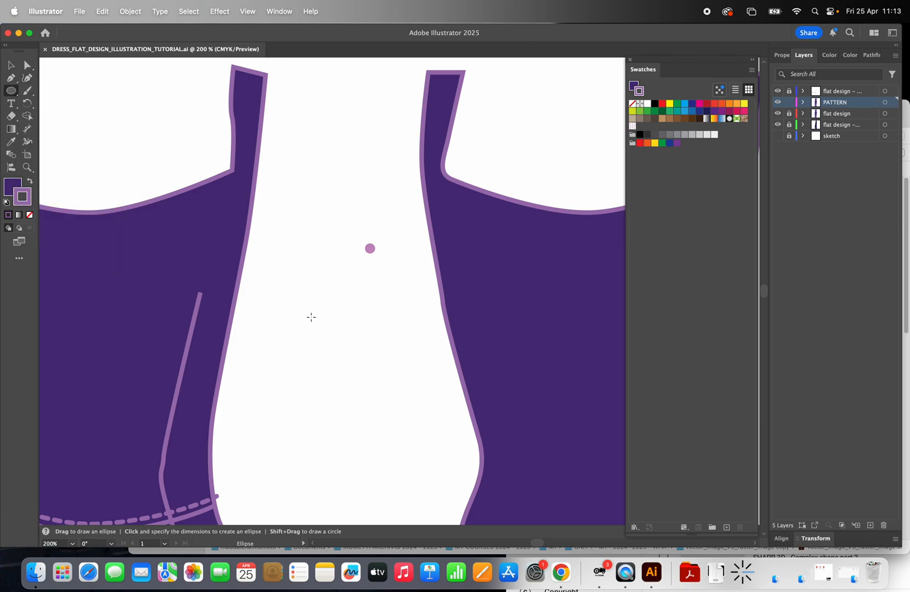
left_click_drag(311, 317, 324, 296)
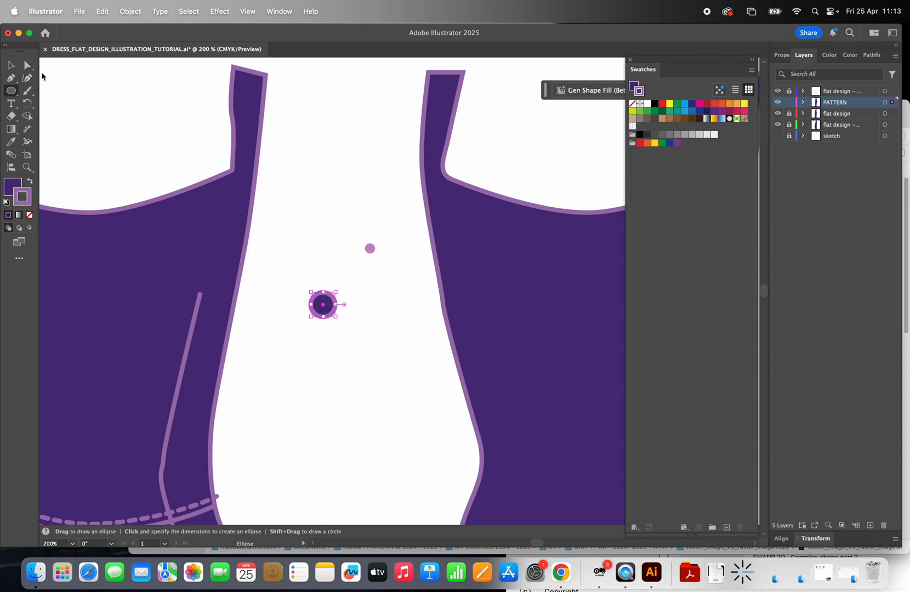
left_click(11, 66)
left_click(283, 111)
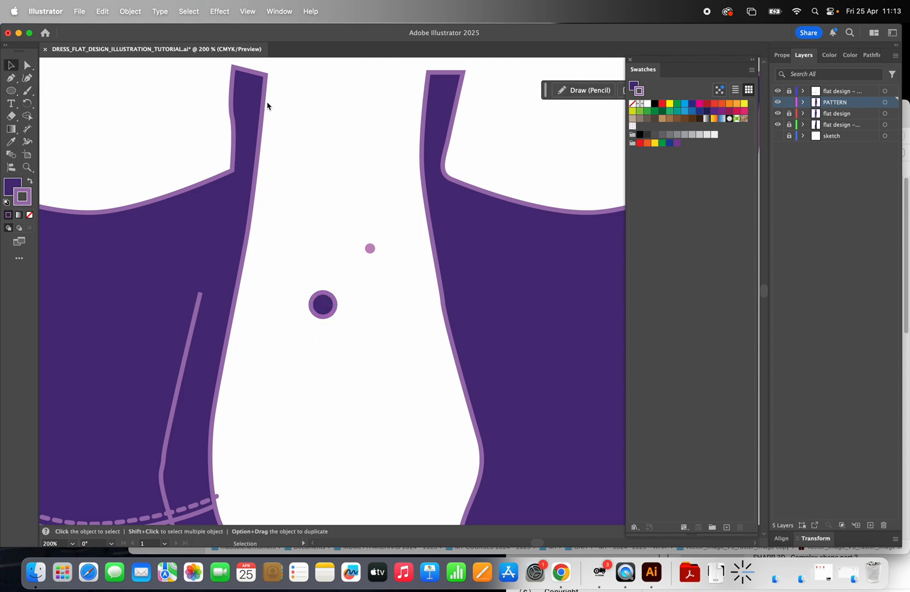
Step: Add a text box reading SHIFT above the circle and delete it again
left_click(14, 104)
left_click_drag(304, 151, 404, 193)
type("SHIFT")
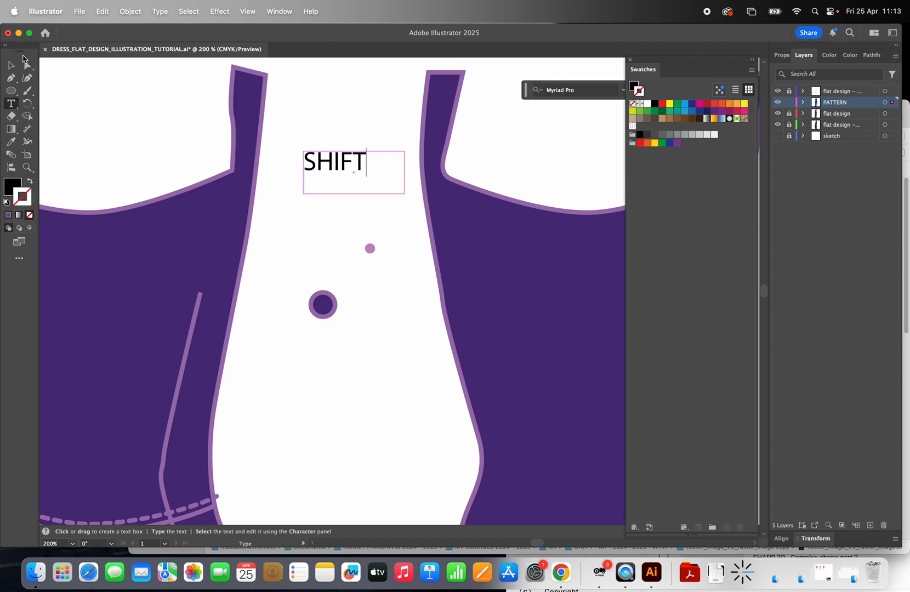
left_click_drag(21, 54, 13, 60)
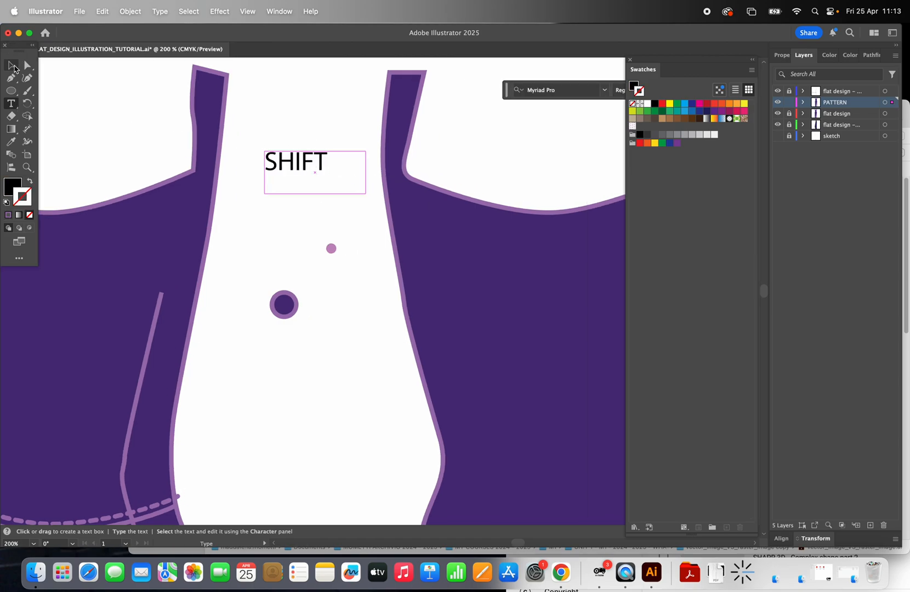
left_click(12, 67)
key("Delete")
Step: Fill the newly drawn circle with pink-violet #ea92f4 and remove its stroke
left_click(295, 301)
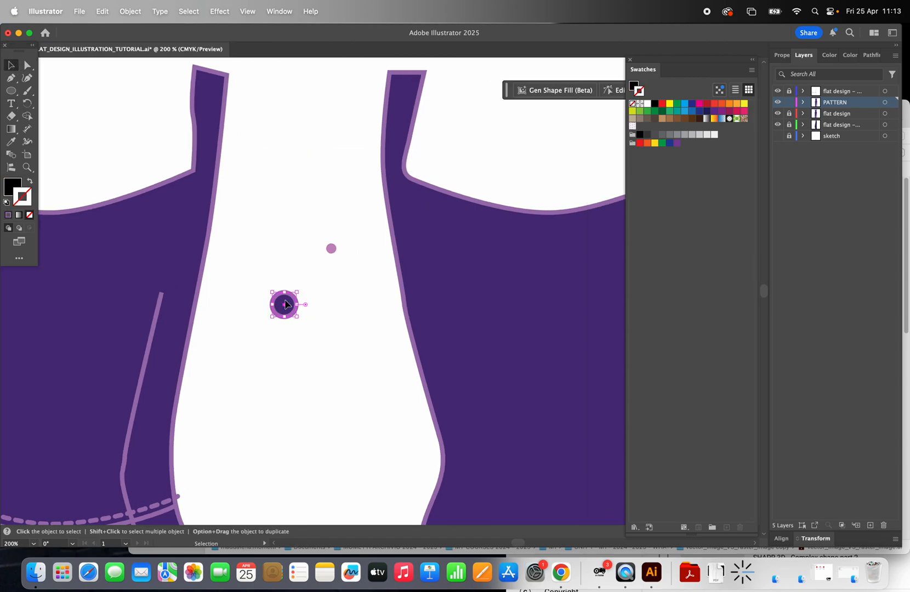
left_click(15, 188)
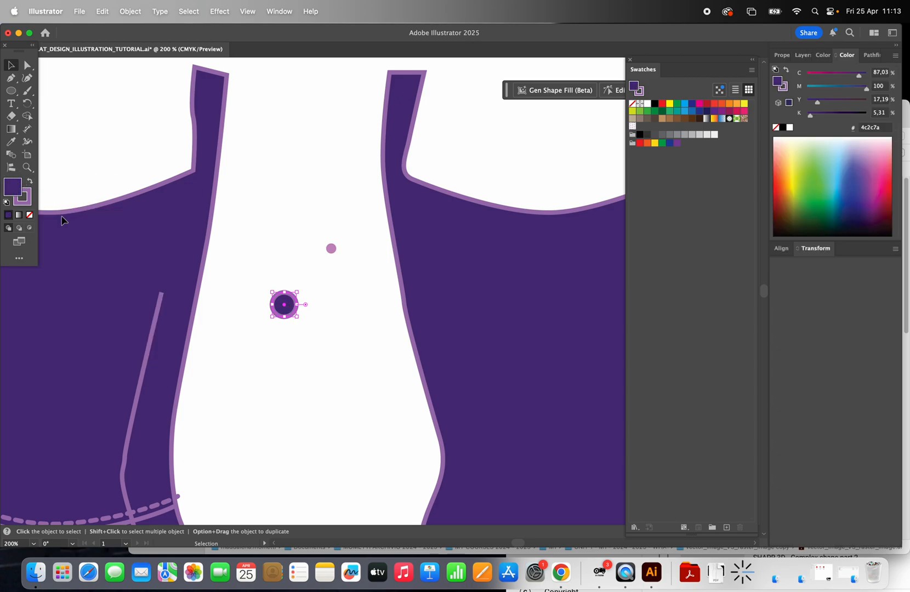
double_click(19, 190)
type("ebe6f4")
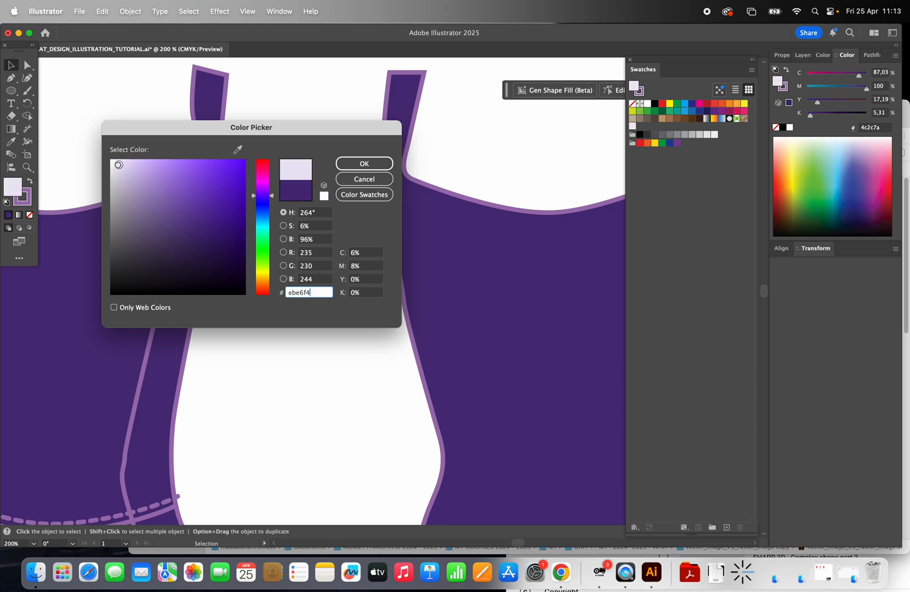
left_click(125, 186)
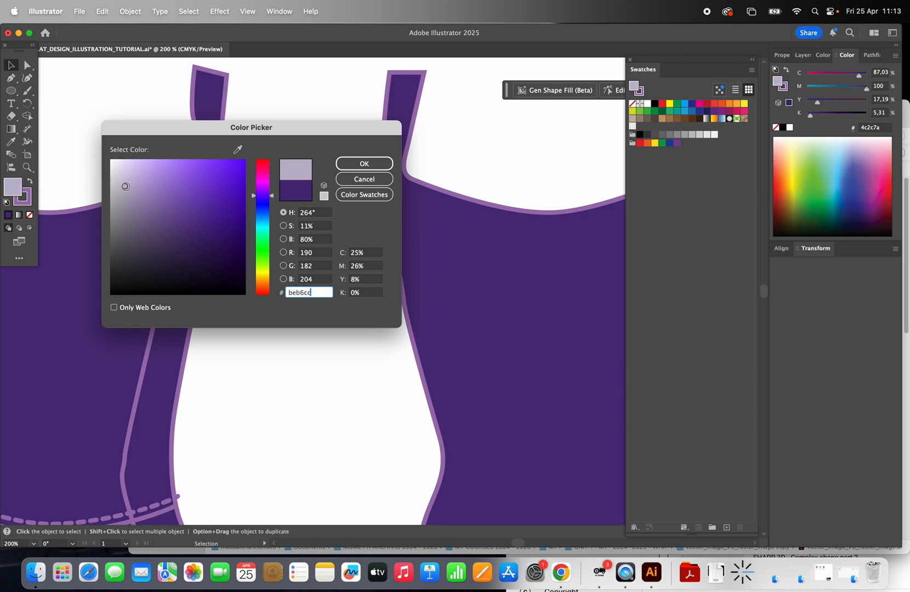
left_click(270, 186)
left_click(179, 168)
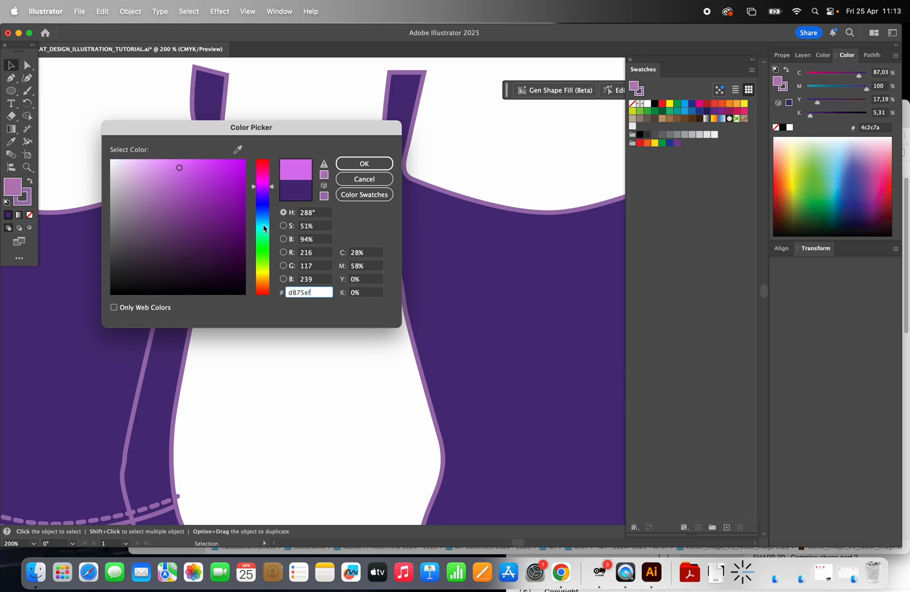
left_click(273, 188)
mouse_move(274, 189)
left_mouse_down()
mouse_move(271, 229)
mouse_move(274, 181)
left_mouse_up()
left_click(187, 166)
left_click(206, 165)
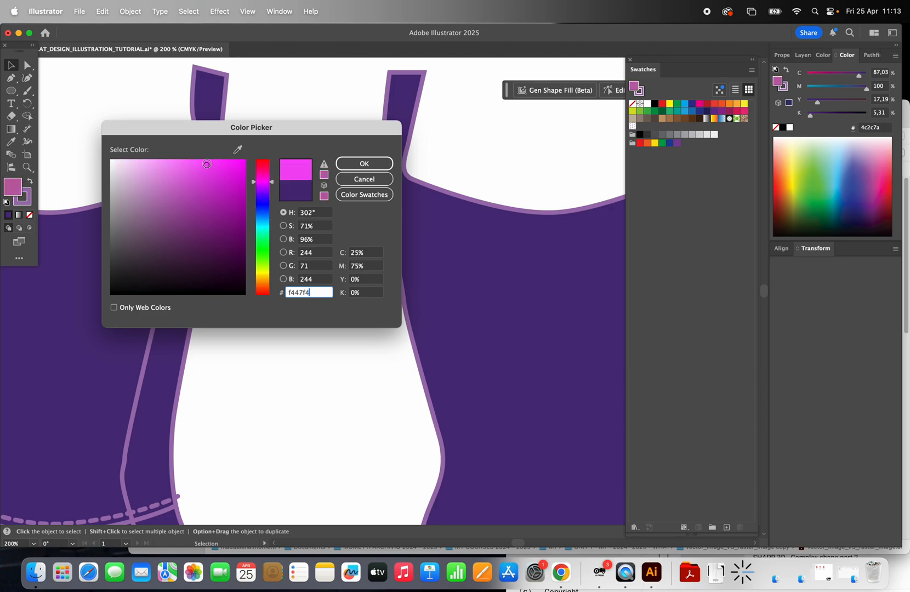
left_click(183, 183)
left_click(274, 184)
left_click_drag(273, 185, 277, 181)
left_click(190, 167)
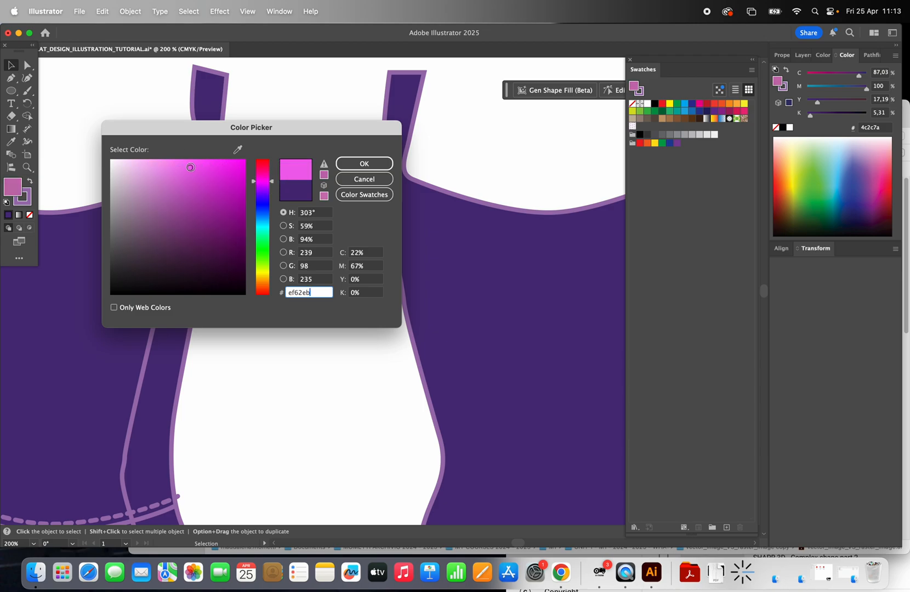
left_click(162, 168)
left_click(153, 197)
left_click(267, 280)
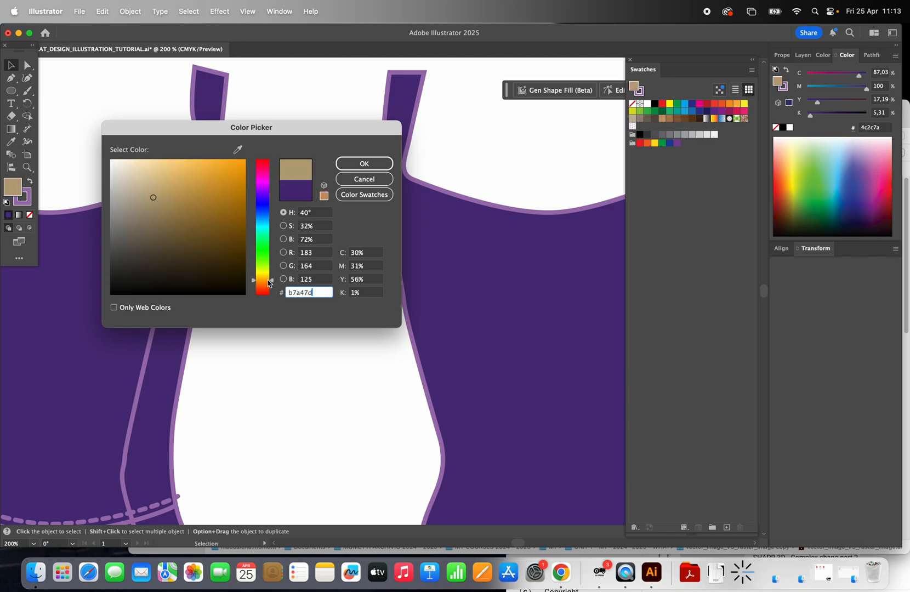
left_click_drag(271, 279, 274, 185)
left_click(164, 165)
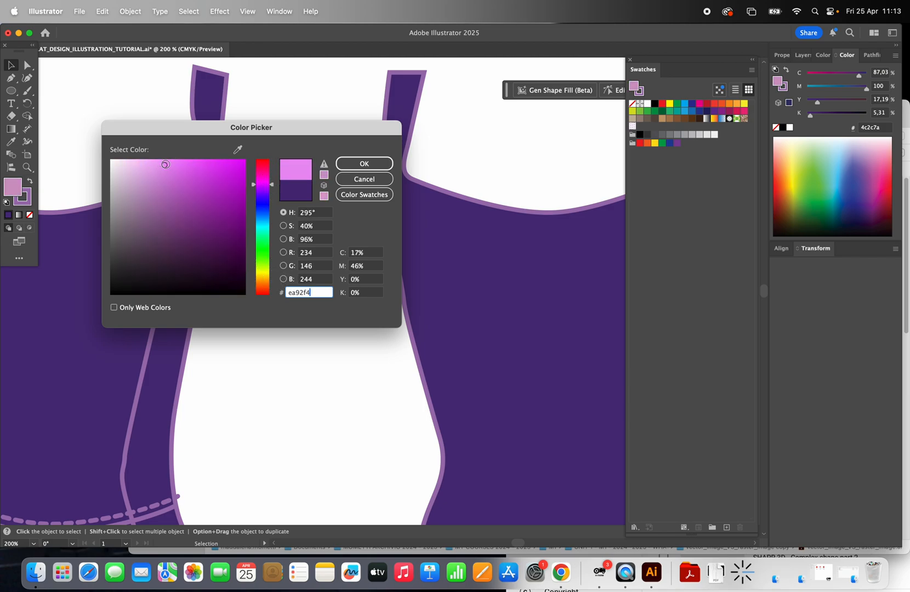
left_click(364, 163)
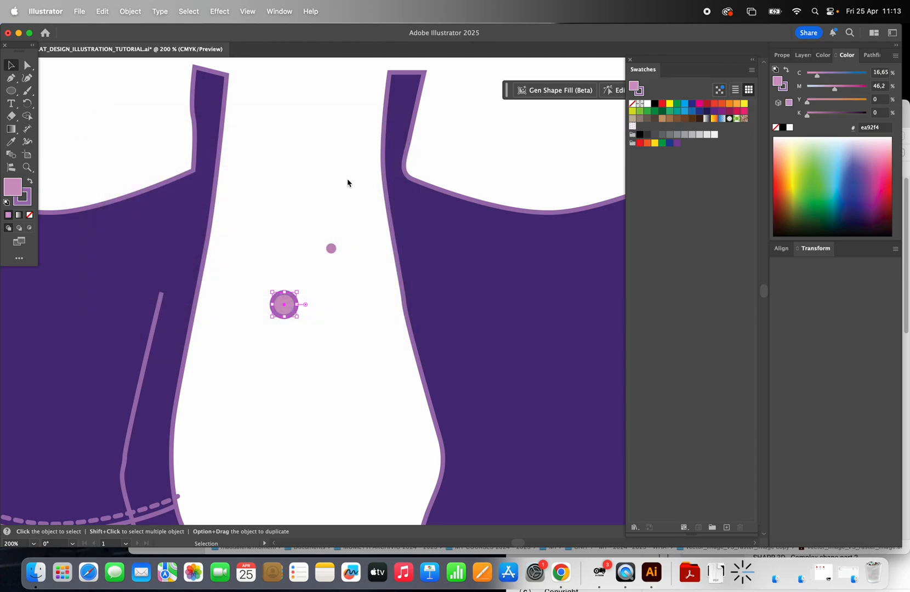
left_click(25, 200)
left_click(30, 215)
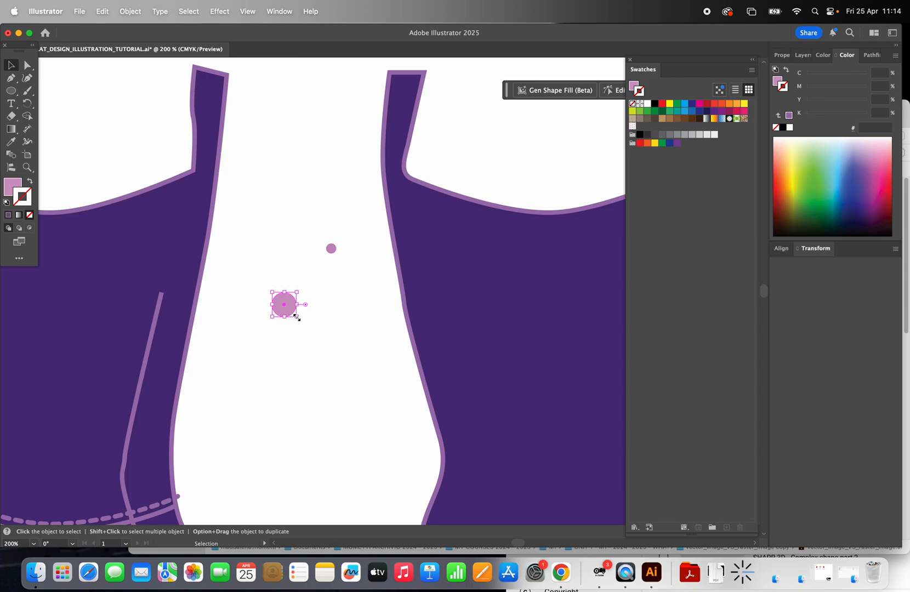
Step: Scale the selected circle down to about 0,122 cm across and make a new pattern from it
left_click_drag(297, 318, 278, 301)
left_click(278, 301)
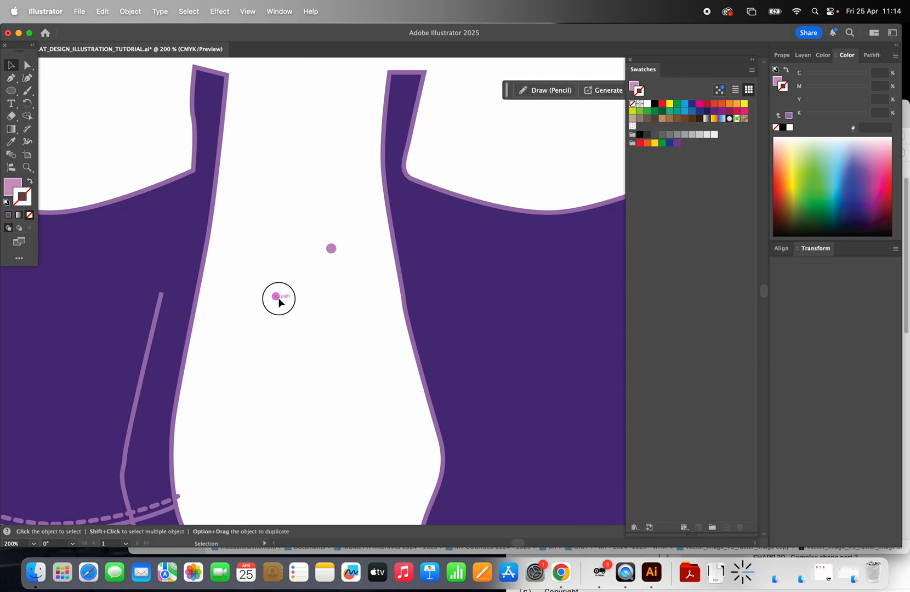
left_click(130, 12)
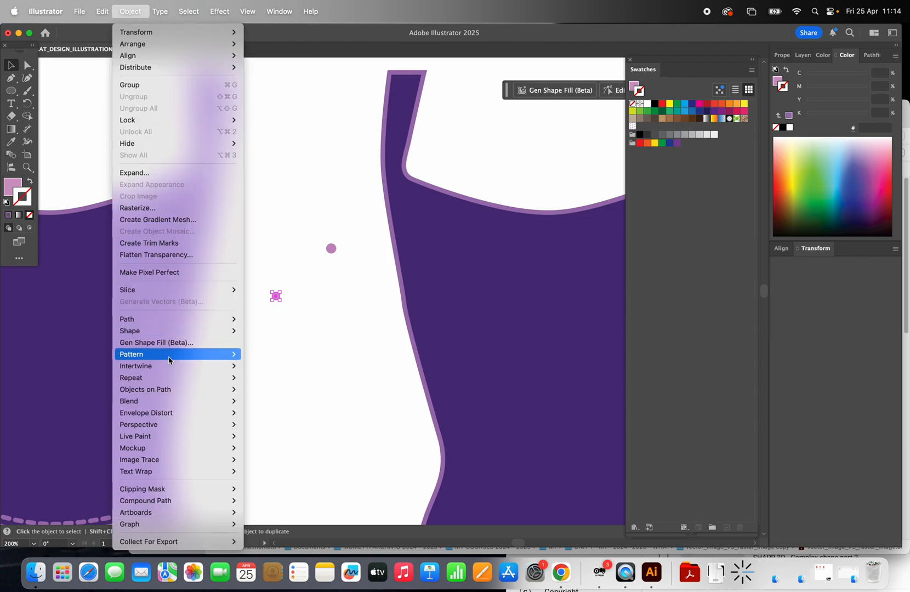
mouse_move(228, 355)
left_click(282, 357)
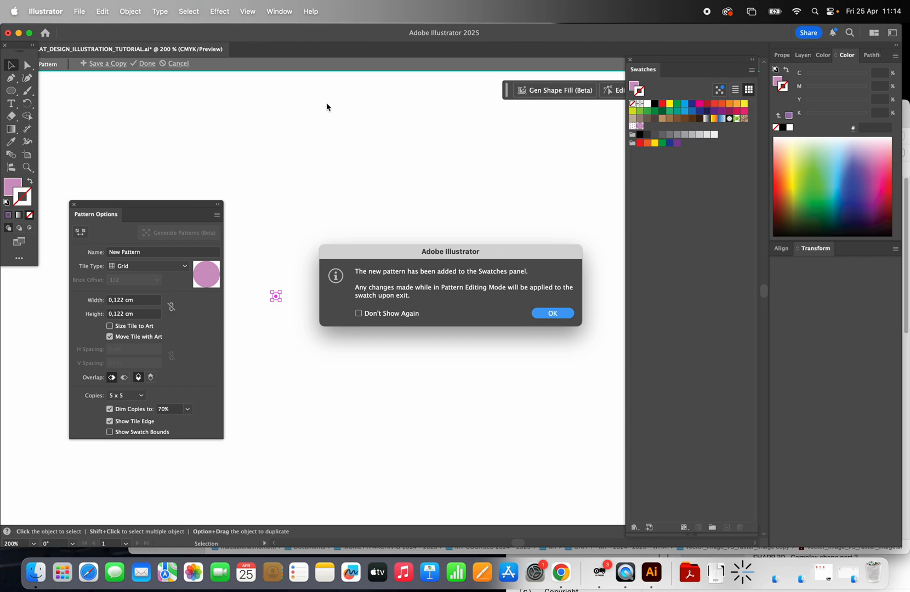
left_click(560, 315)
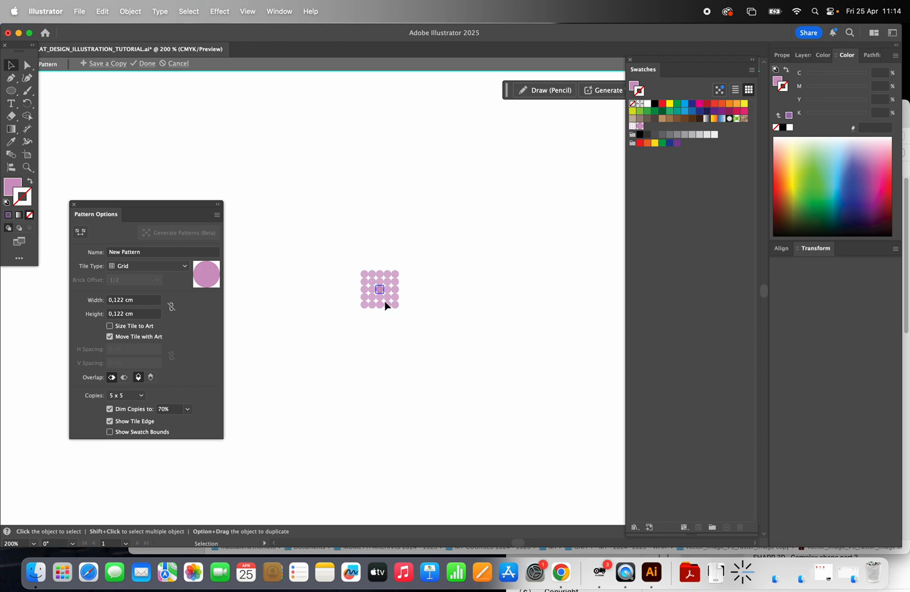
Step: Try the Brick by Row and Hex by Column tile types and settle on Brick by Column for the dot pattern
left_click(183, 266)
left_click(172, 291)
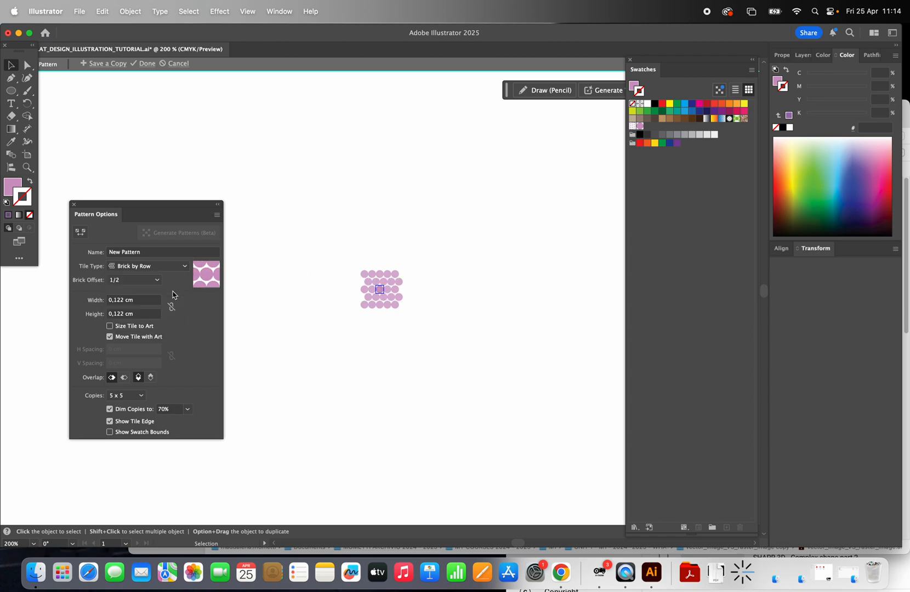
left_click(179, 266)
left_click(175, 303)
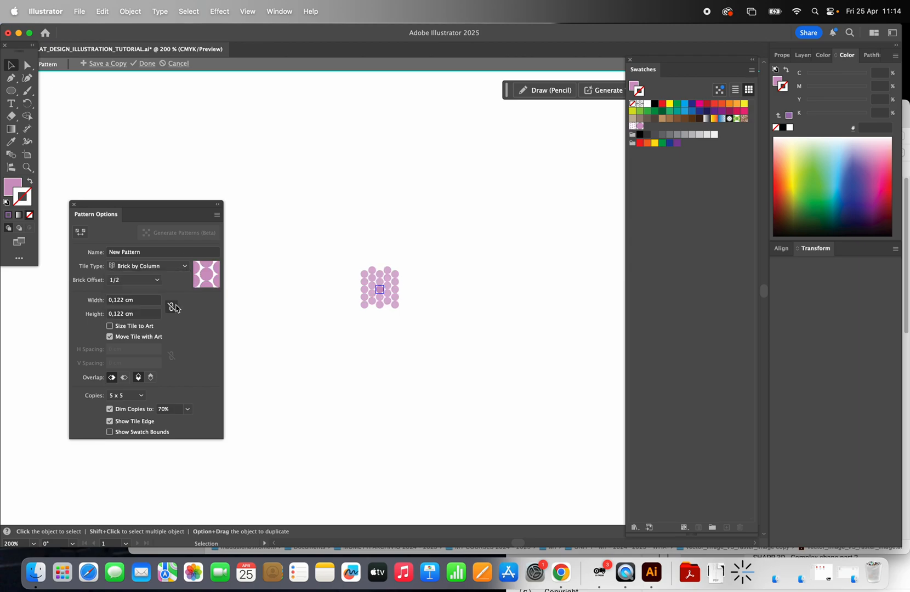
left_click(186, 269)
left_click(176, 315)
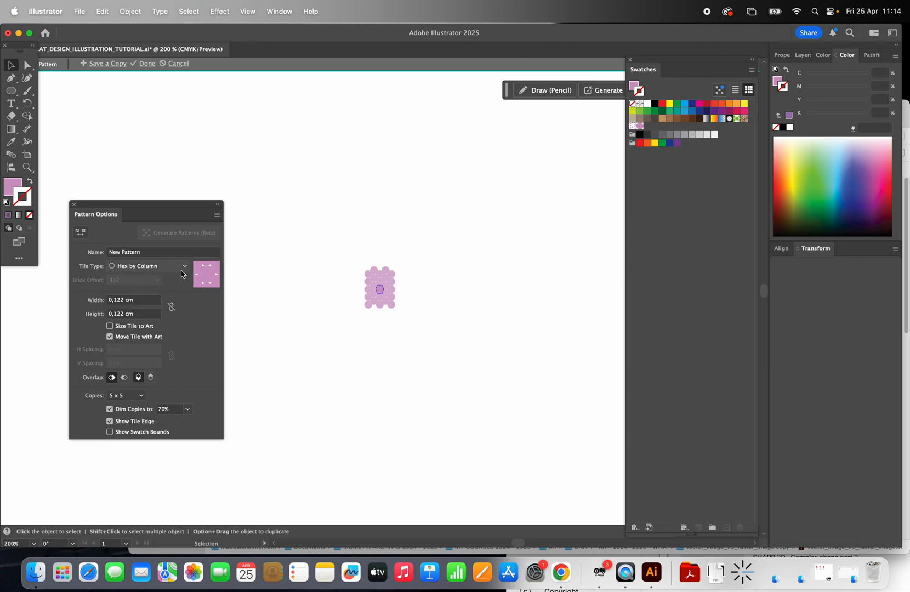
left_click(182, 270)
left_click(172, 300)
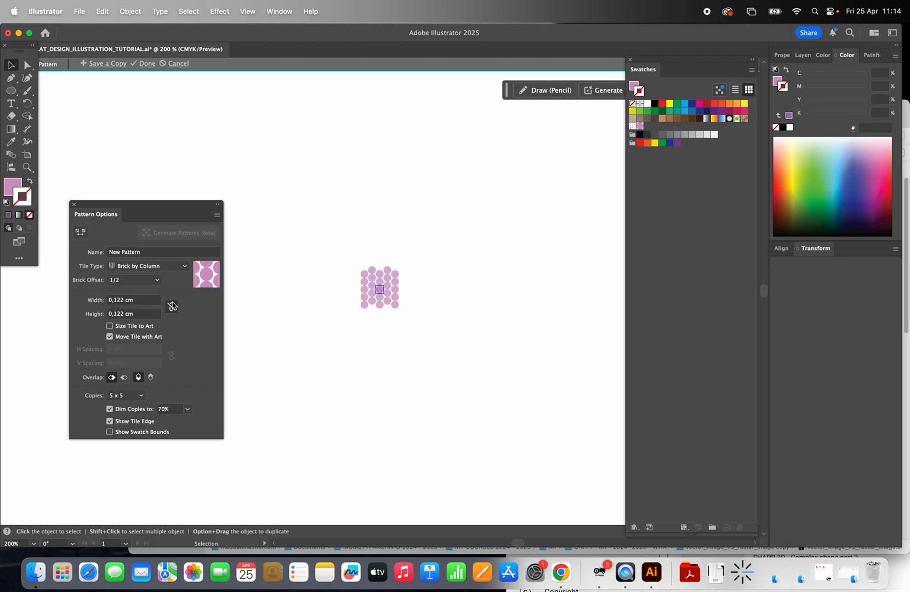
Step: Set the pattern tile's width and height to 0,3 cm and finish editing the pattern
left_click(124, 300)
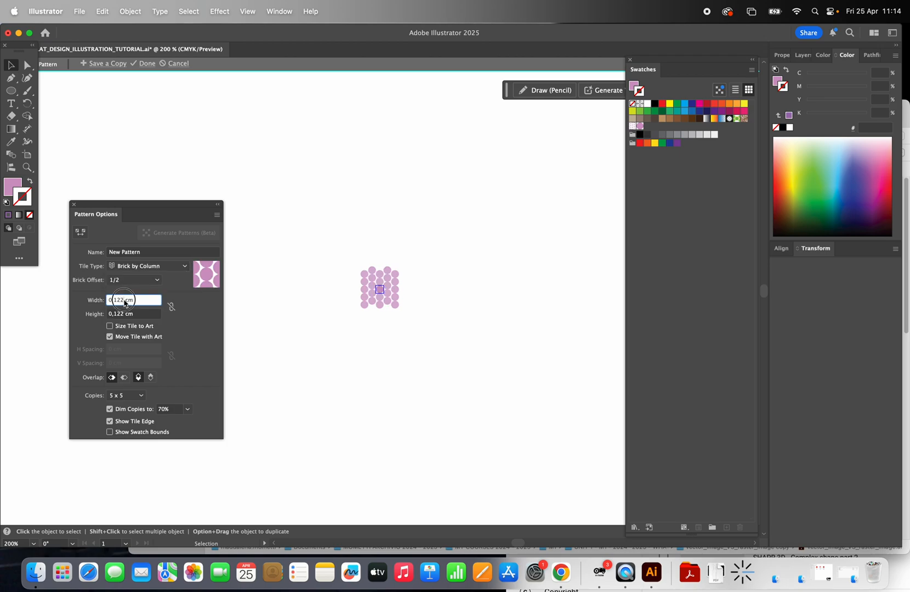
left_click_drag(124, 301, 114, 303)
type("3")
left_click(125, 314)
left_click_drag(126, 317, 114, 318)
type("3")
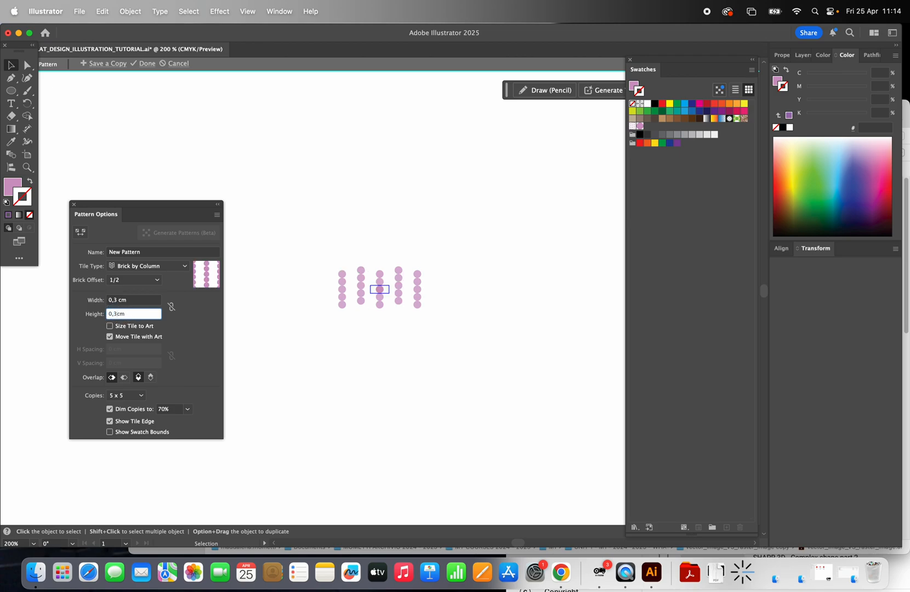
left_click(144, 300)
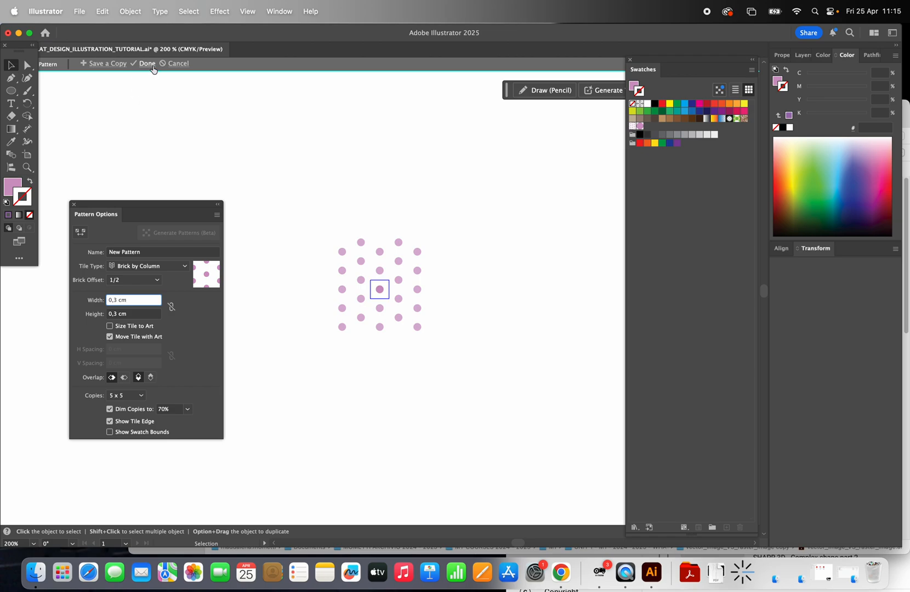
left_click_drag(259, 37, 296, 37)
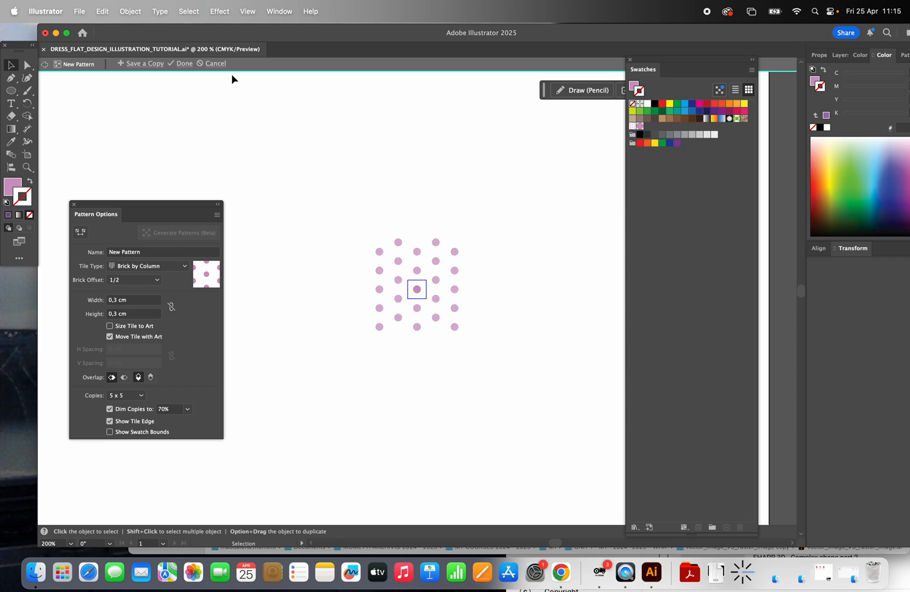
left_click(184, 64)
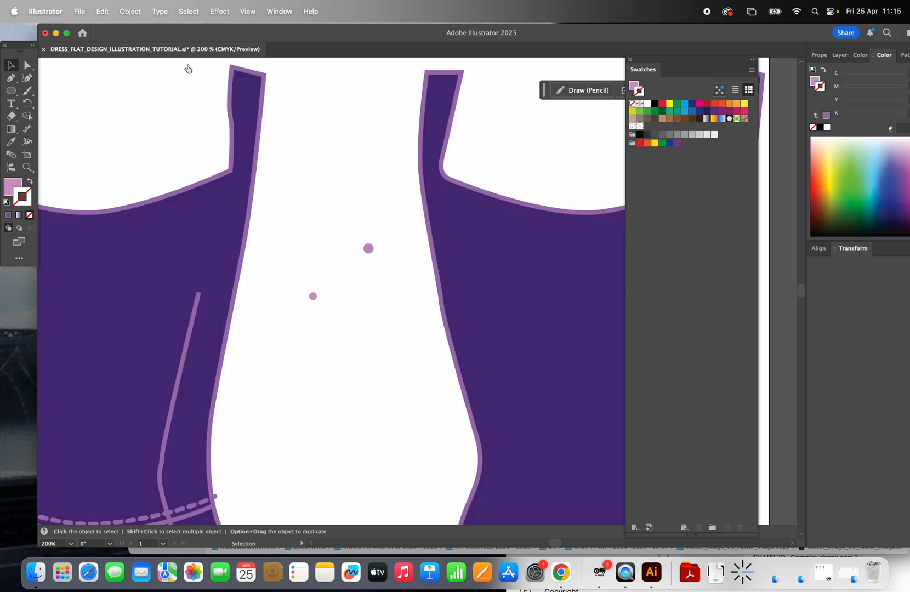
Step: Delete the smaller circle between the two dresses that served as the pattern's source
scroll(235, 191, "down", 5)
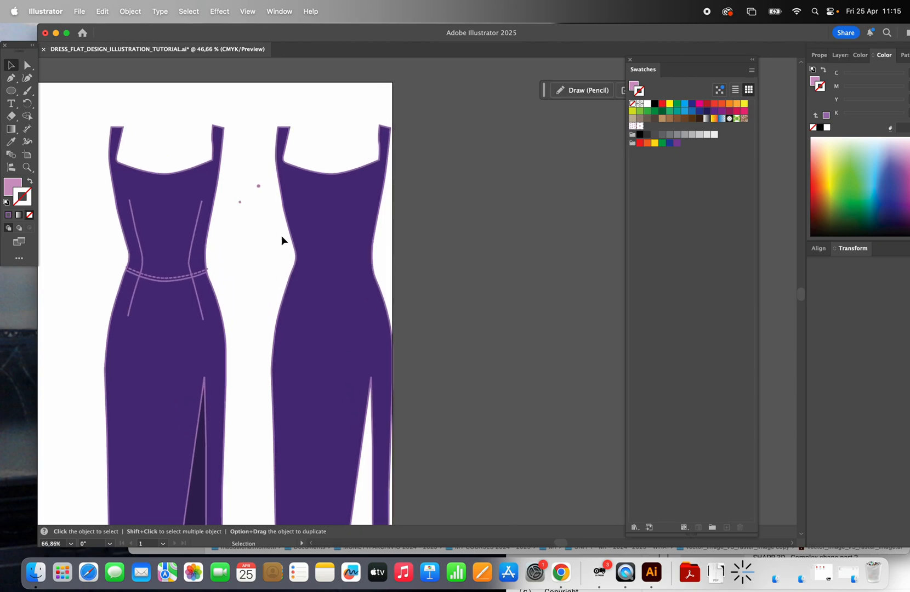
scroll(281, 240, "down", 2)
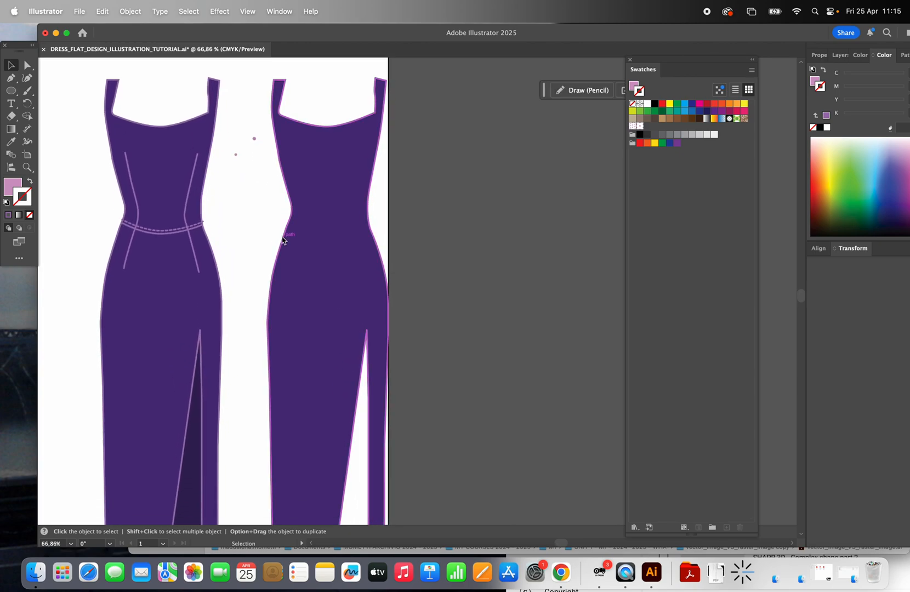
scroll(282, 240, "down", 3)
scroll(267, 201, "up", 3)
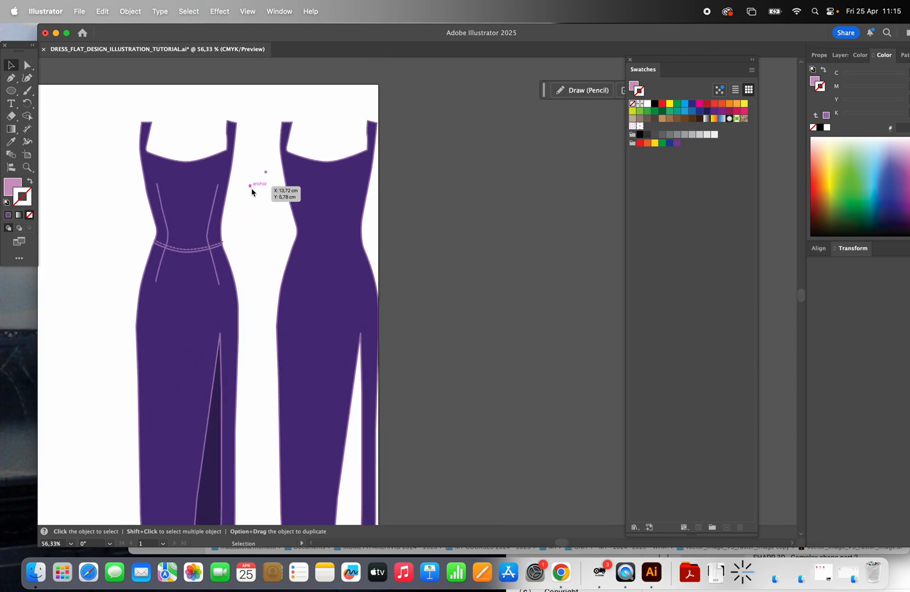
left_click(251, 186)
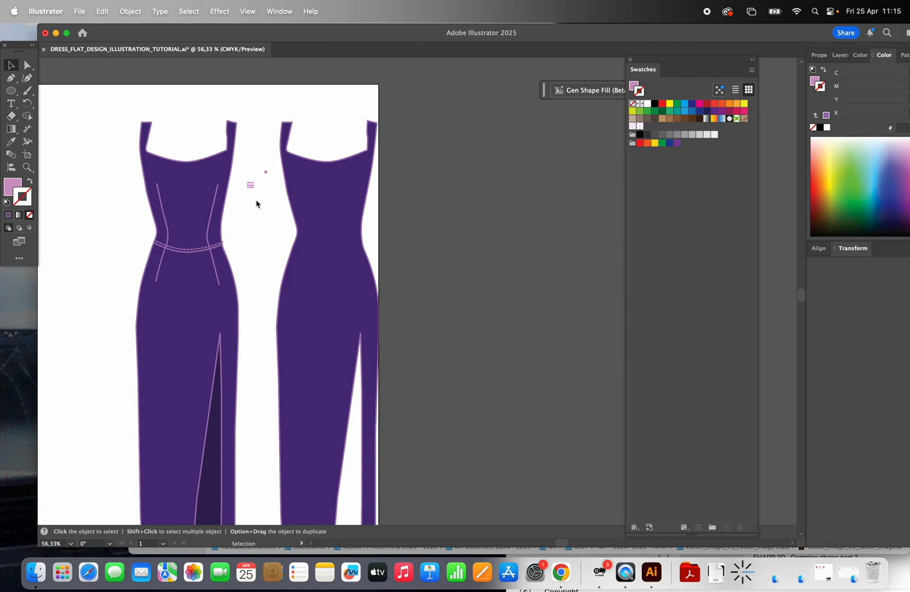
key("Delete")
left_click(257, 166)
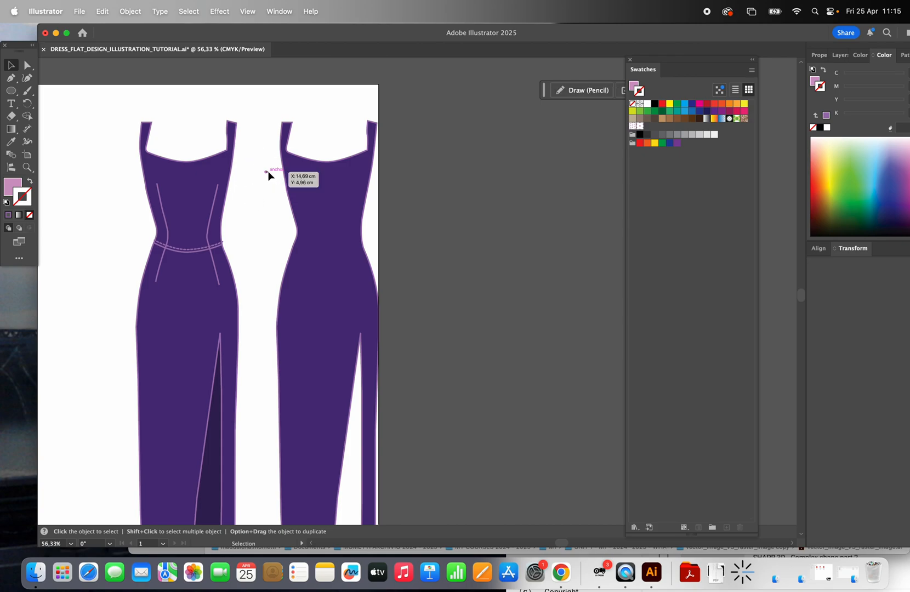
left_click_drag(240, 149, 274, 186)
Step: Apply the New Pattern swatch to the duplicated dress and swap fill and stroke so that the dots fill the shape
left_click(339, 199)
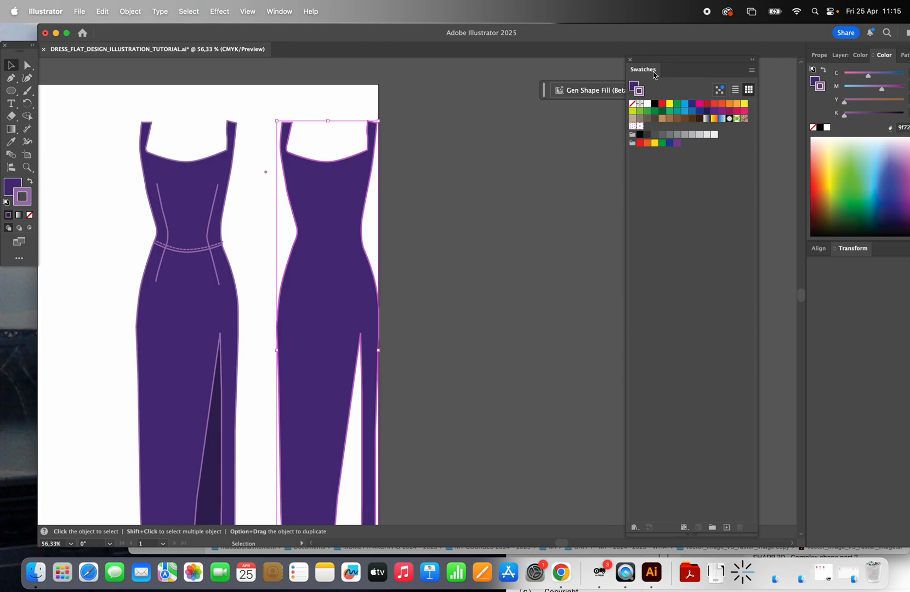
left_click(280, 12)
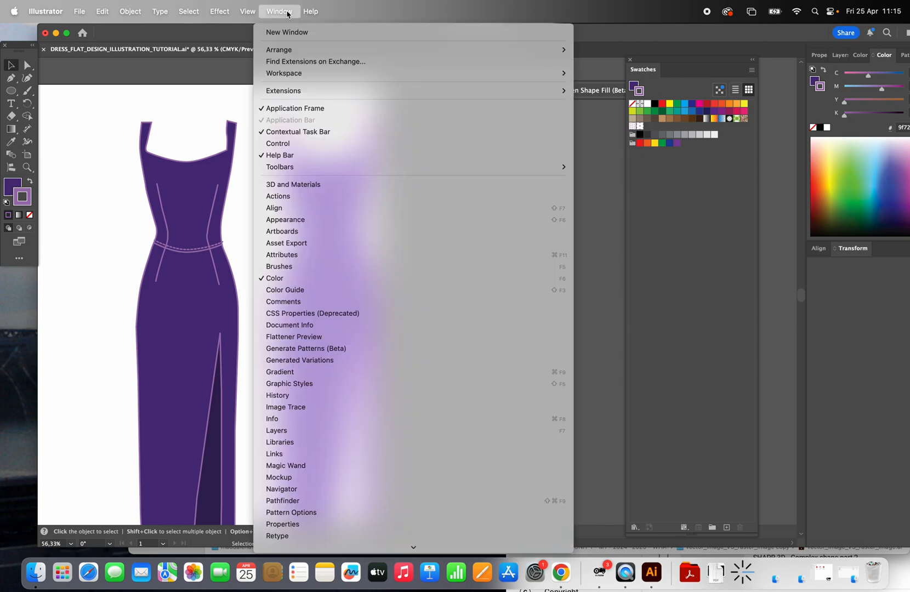
mouse_move(329, 590)
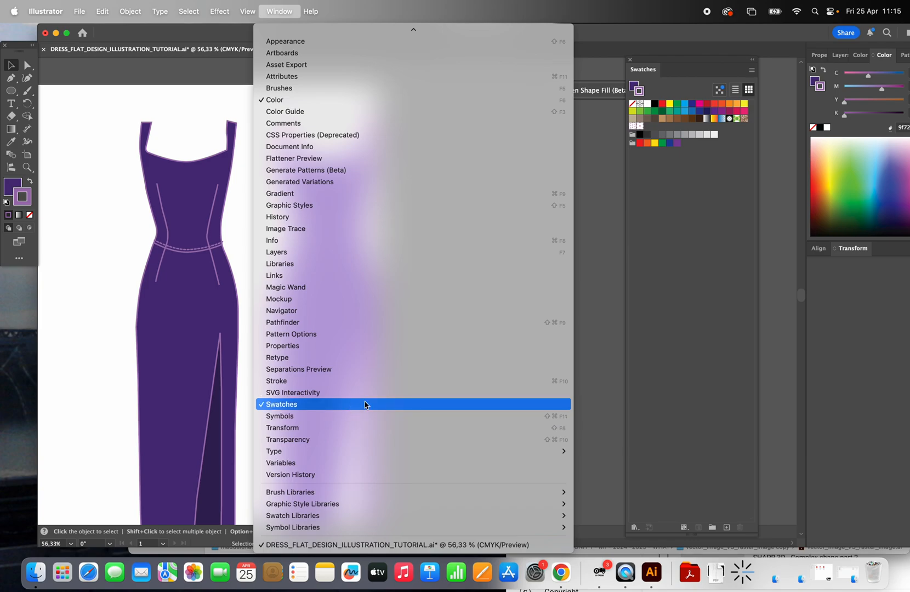
left_click(601, 285)
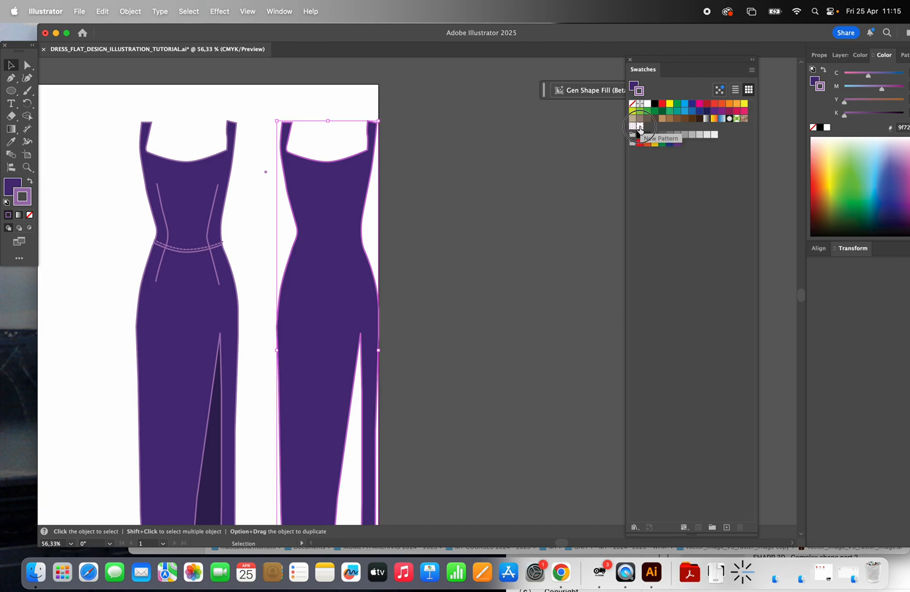
left_click(639, 127)
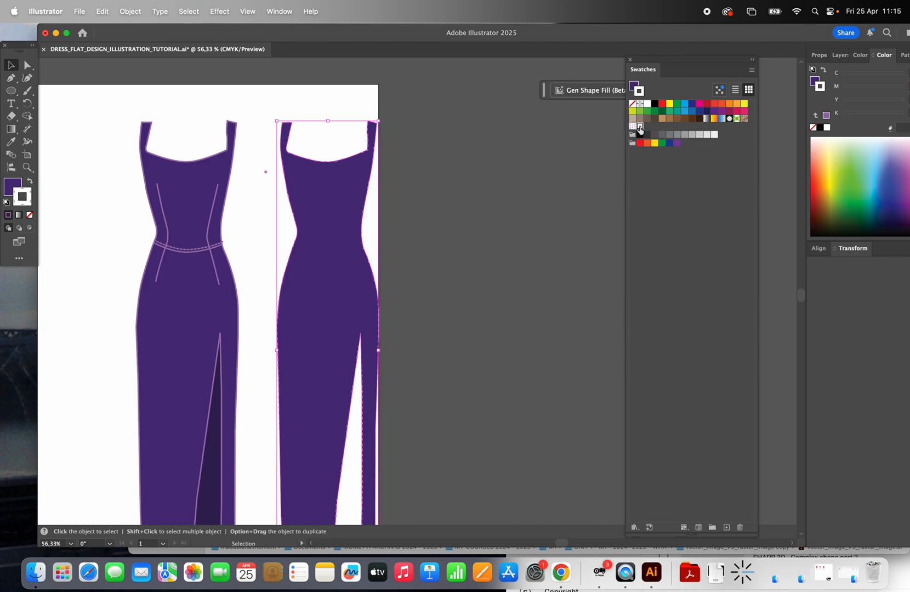
left_click(31, 183)
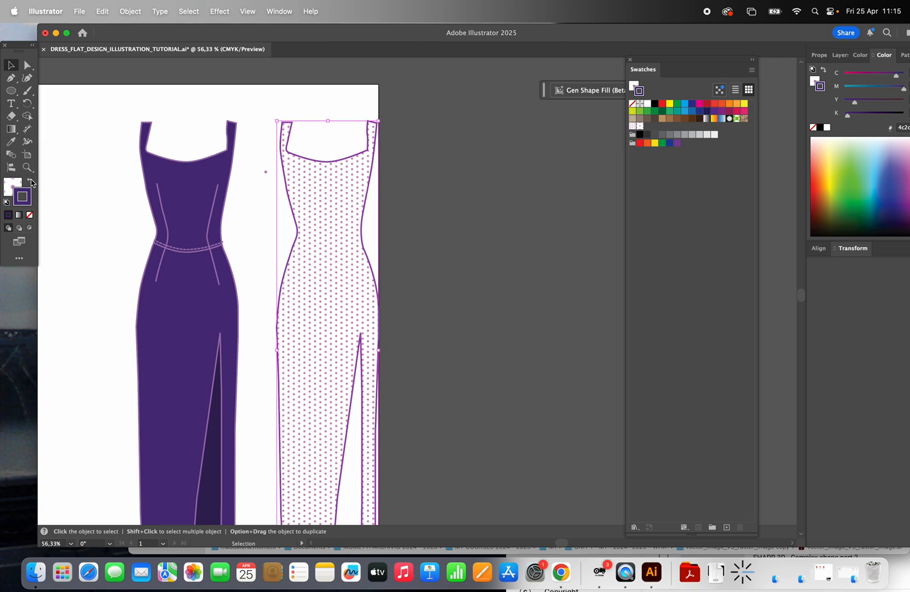
Step: Remove the purple stroke from the dotted dress shape
left_click(477, 160)
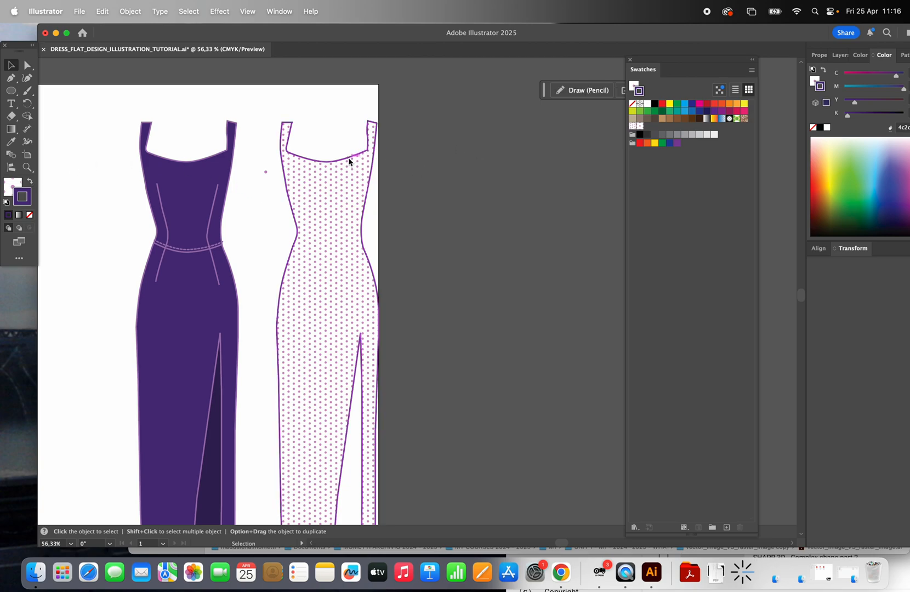
left_click(349, 162)
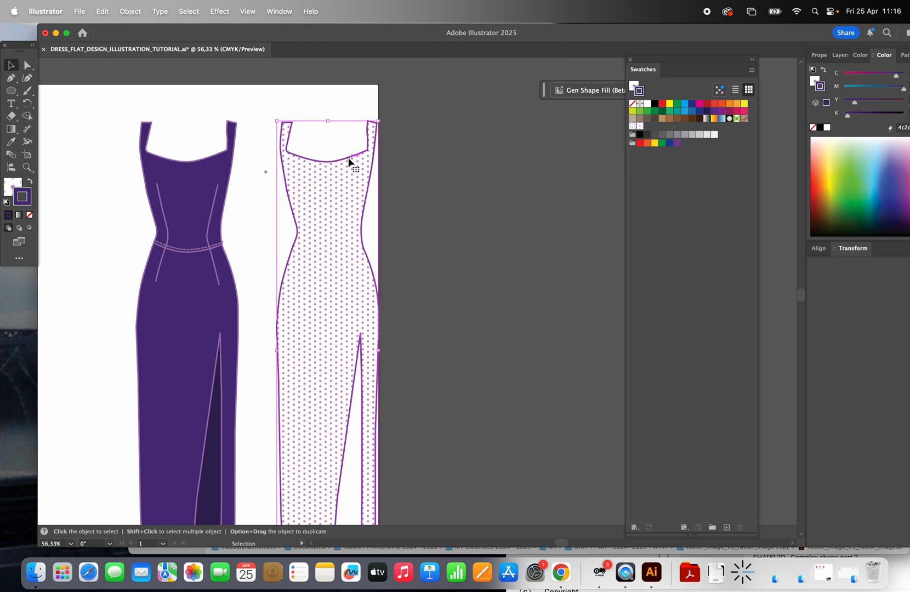
left_click(30, 216)
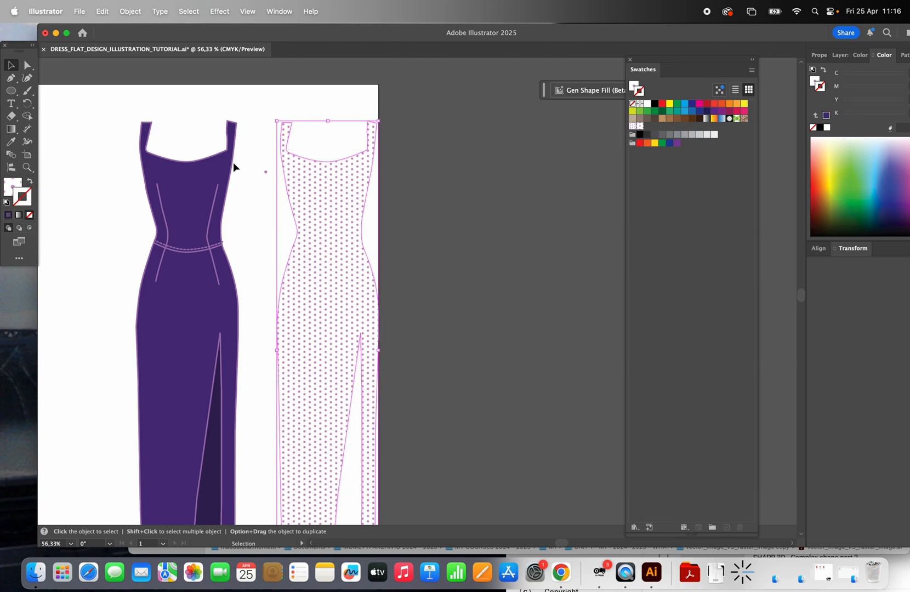
Step: Move the dotted dress shape exactly over the original purple dress
left_click_drag(315, 196, 176, 199)
scroll(339, 218, "down", 3)
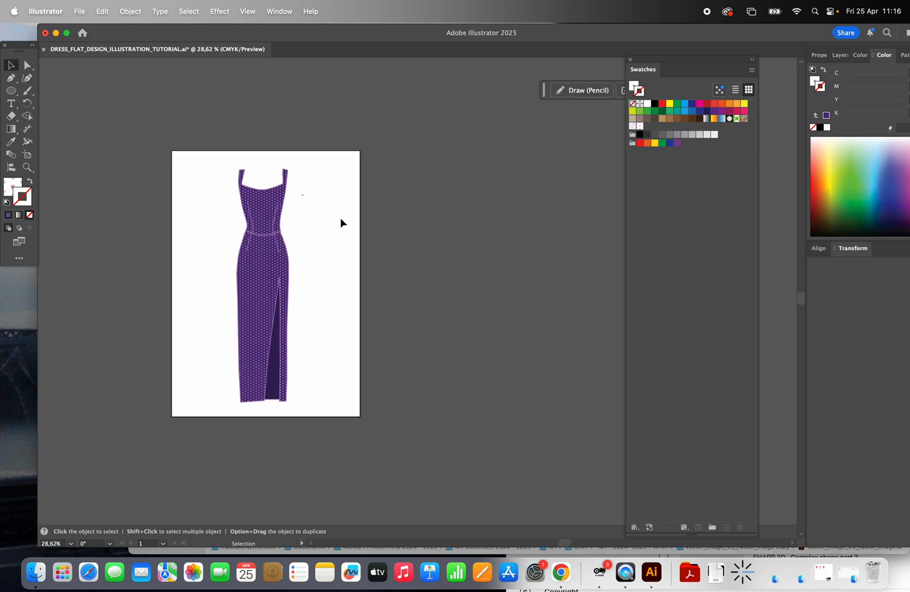
scroll(340, 218, "down", 1)
scroll(340, 218, "left", 1)
scroll(215, 231, "up", 4)
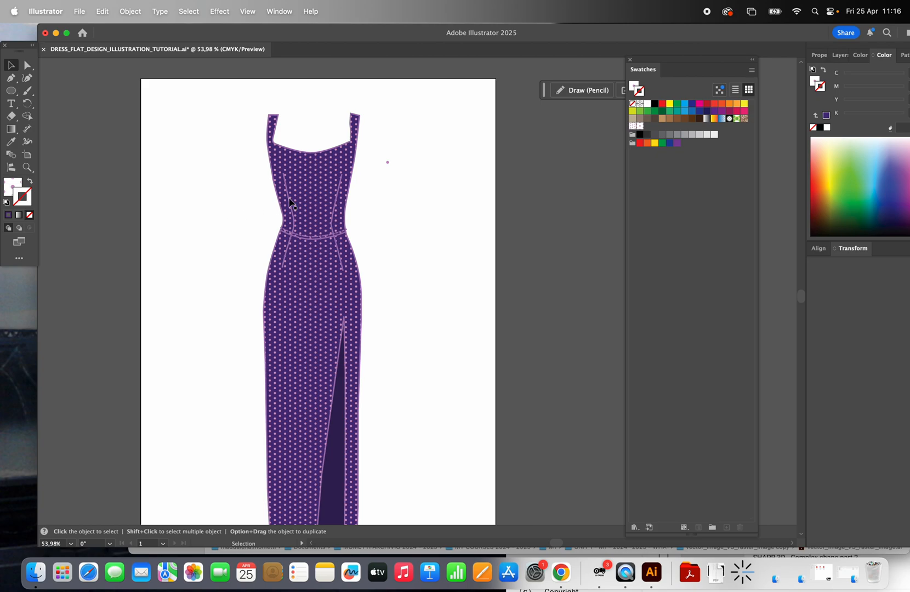
Step: Save the document with the dot pattern in place under its existing name
scroll(386, 266, "down", 2)
left_click(80, 11)
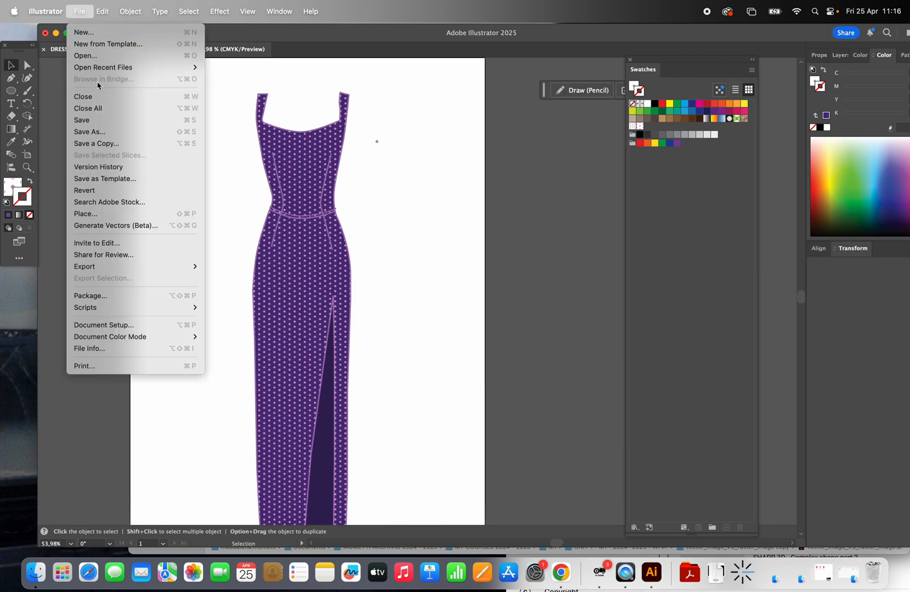
left_click(99, 120)
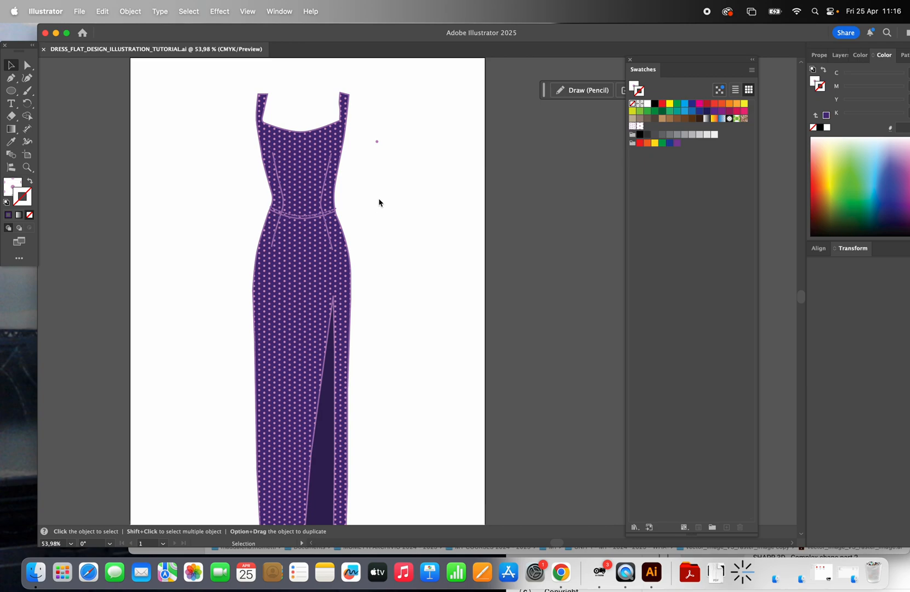
Step: Duplicate the dotted dress overlay and place the copy beside the purple dress on the artboard
scroll(375, 184, "down", 3)
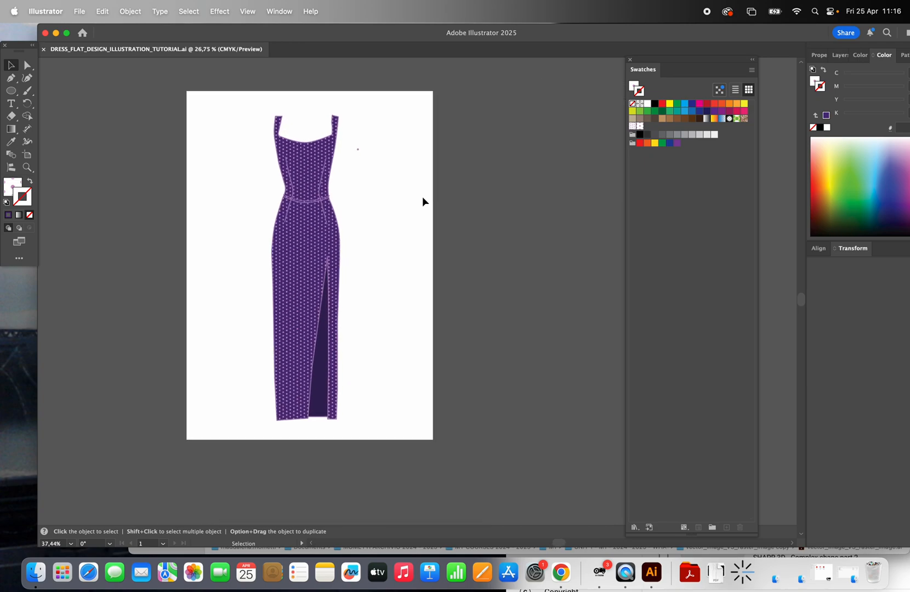
scroll(423, 201, "up", 3)
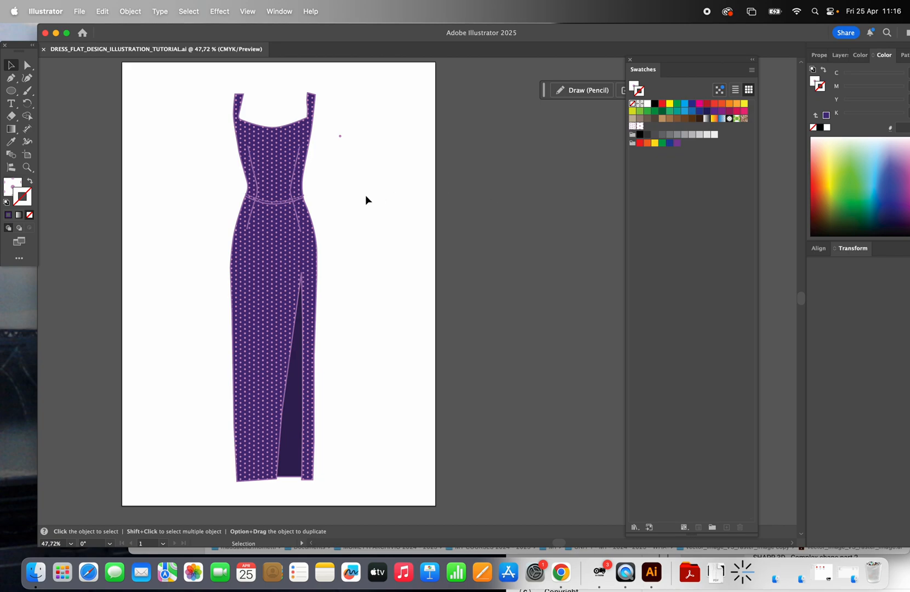
left_click(297, 167)
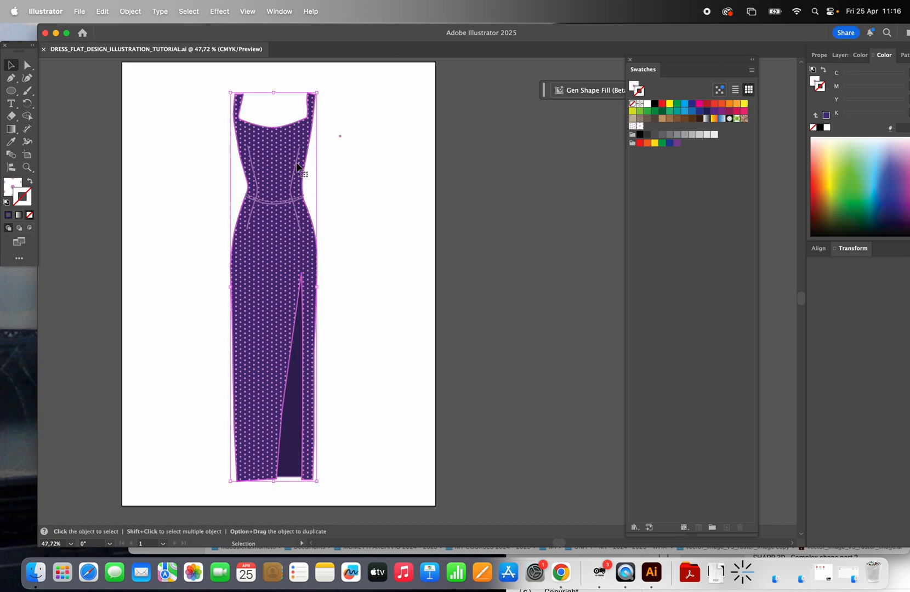
mouse_move(249, 135)
left_mouse_down()
mouse_move(393, 139)
mouse_move(407, 156)
mouse_move(387, 151)
left_mouse_up()
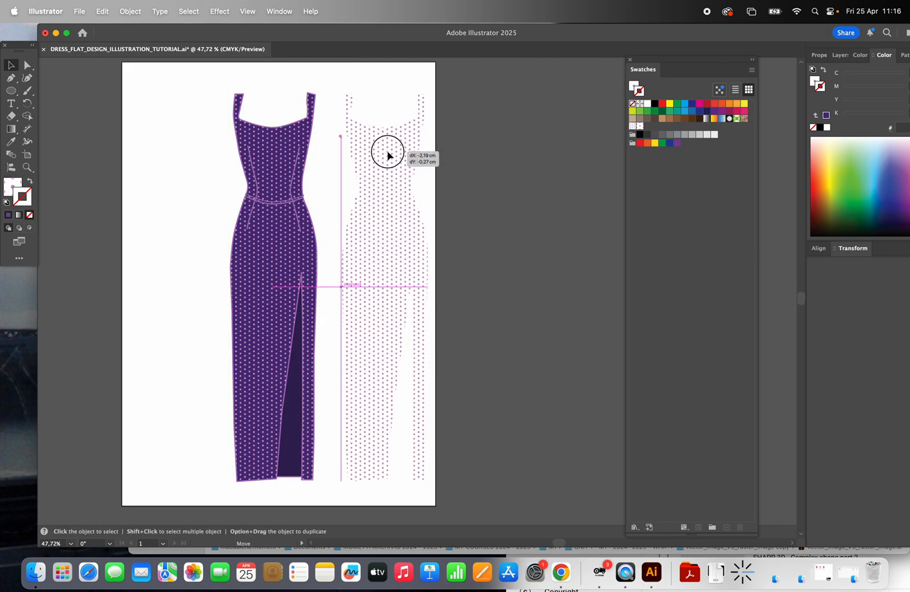
left_click(497, 180)
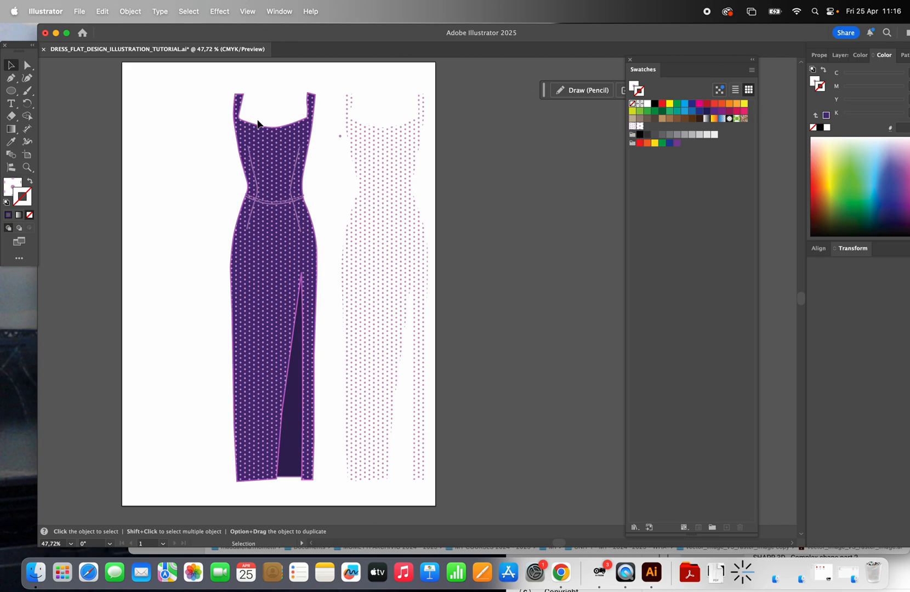
Step: Draw a closed, curved petal about 0.7 cm tall in the empty space beside the purple dress with the Pen tool
left_click(27, 167)
left_click(351, 195)
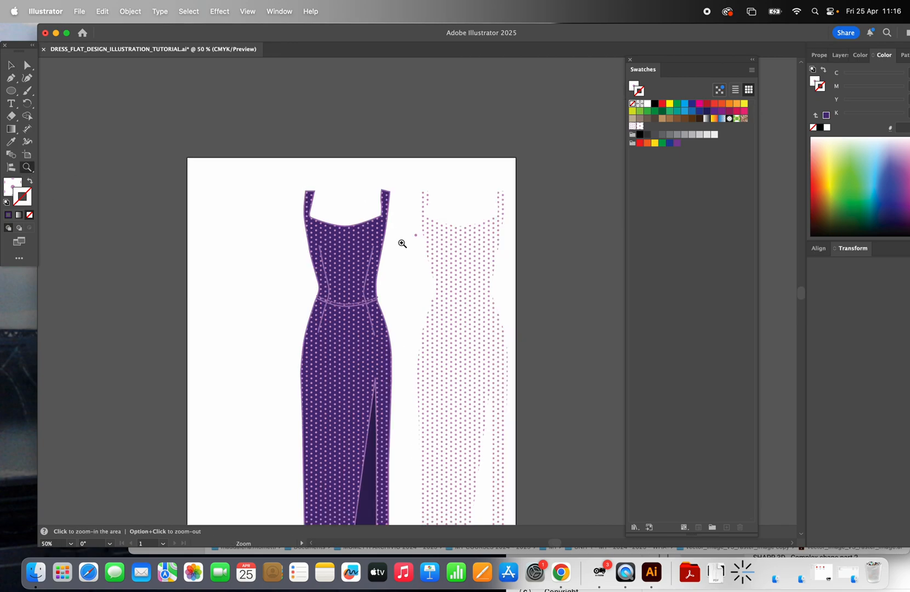
left_click(416, 272)
left_click(402, 287)
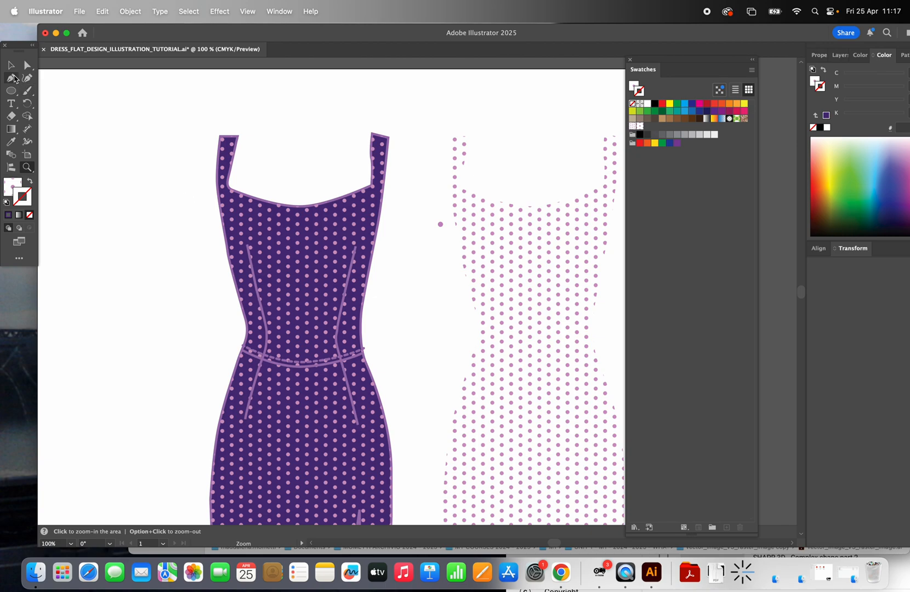
left_click(11, 78)
left_click(115, 261)
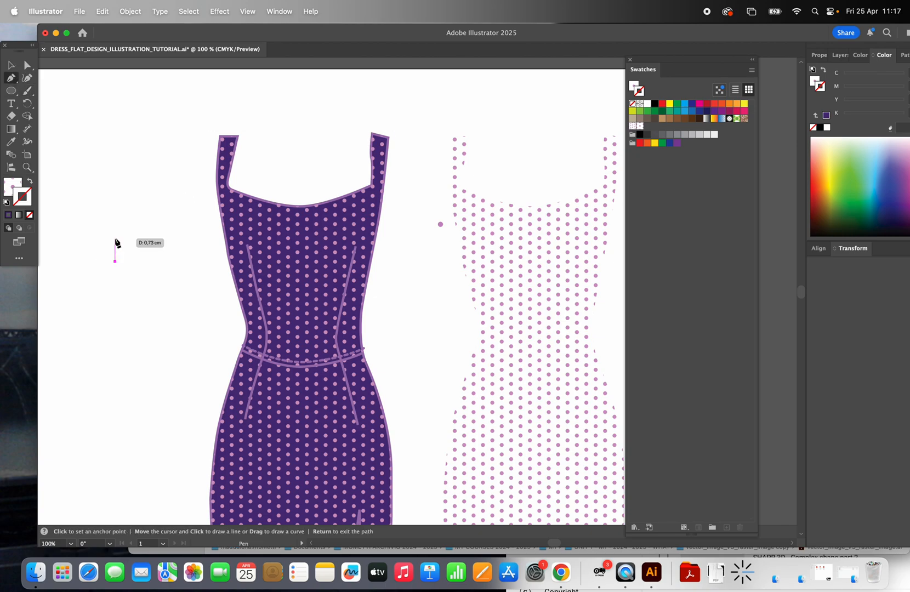
left_click_drag(115, 239, 105, 278)
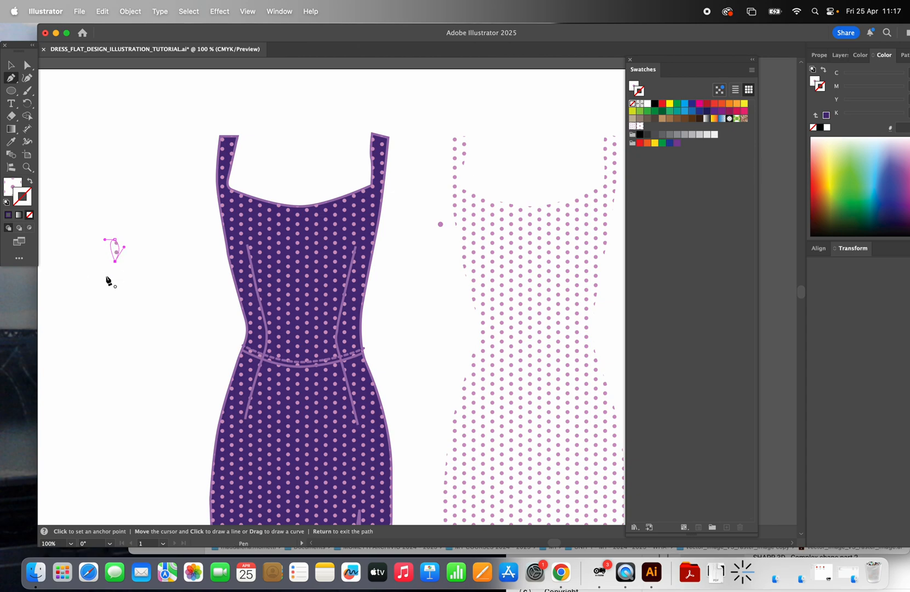
Step: Replace the petal's pattern fill with the purple 8f5edd
double_click(18, 187)
left_click(187, 180)
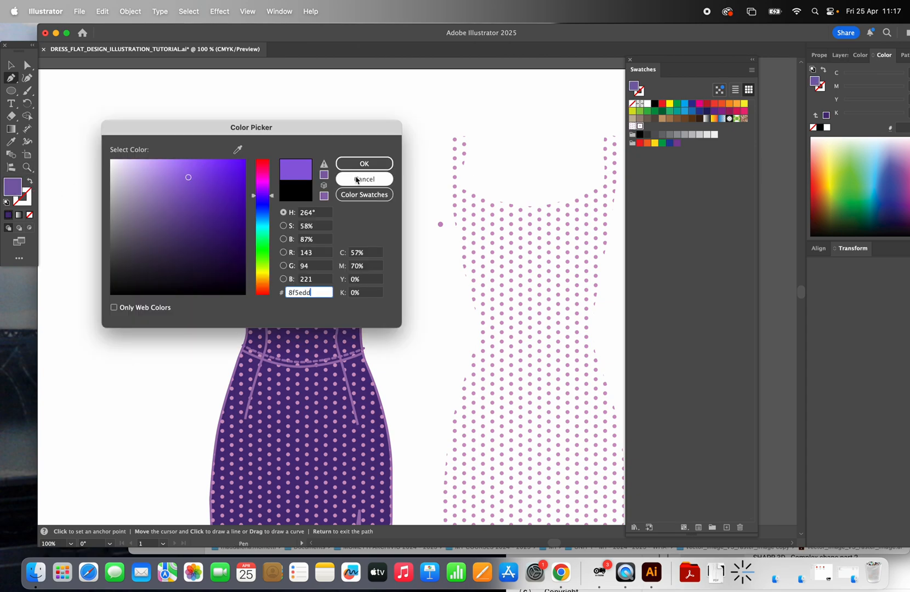
left_click(364, 164)
Step: Set the petal's fill colour to the light blue 3bc3ed
double_click(17, 187)
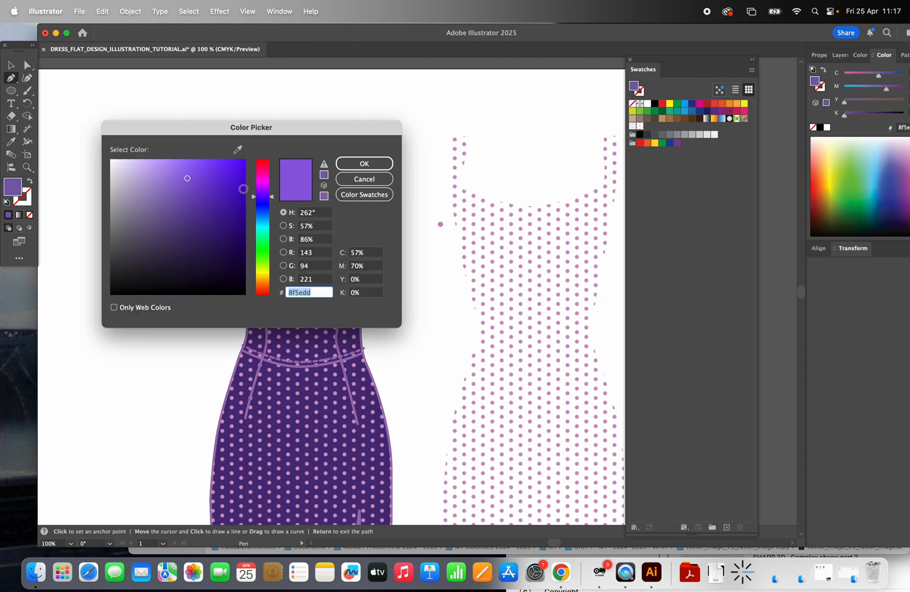
left_click_drag(273, 197, 274, 220)
left_click(213, 168)
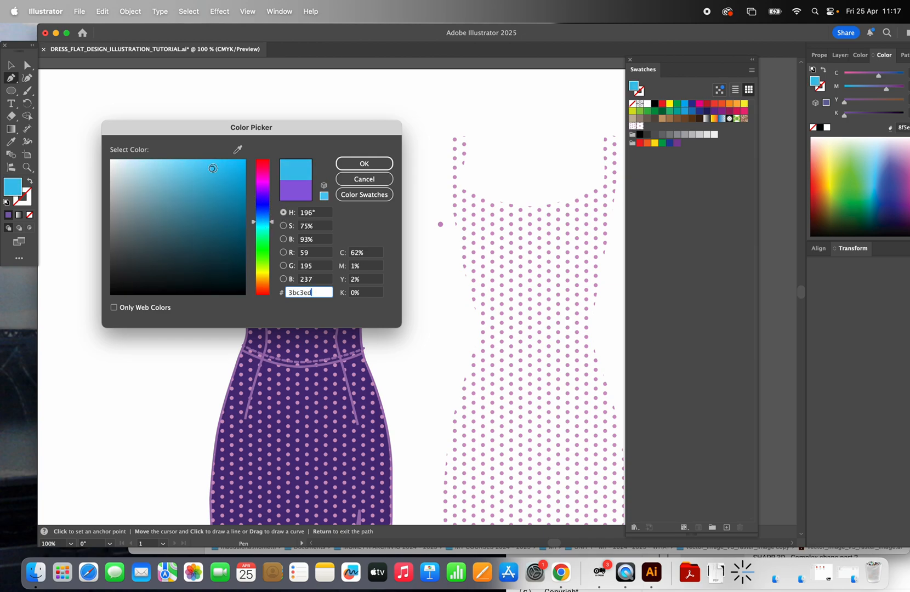
left_click(364, 164)
Step: Duplicate the blue petal directly below itself and turn the copy over so that both pointed tips face each other
left_click(11, 65)
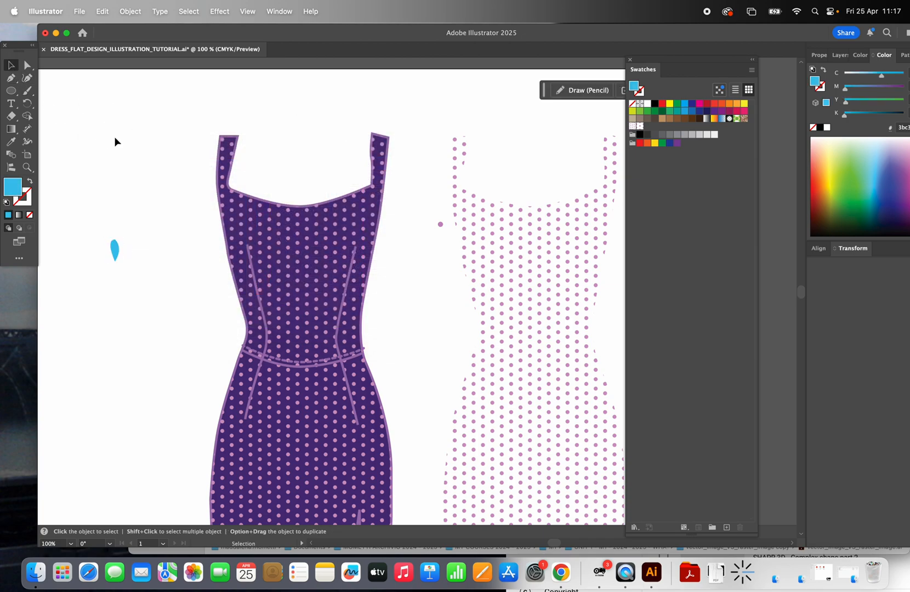
left_click(117, 249)
left_click_drag(117, 249, 117, 277, "alt")
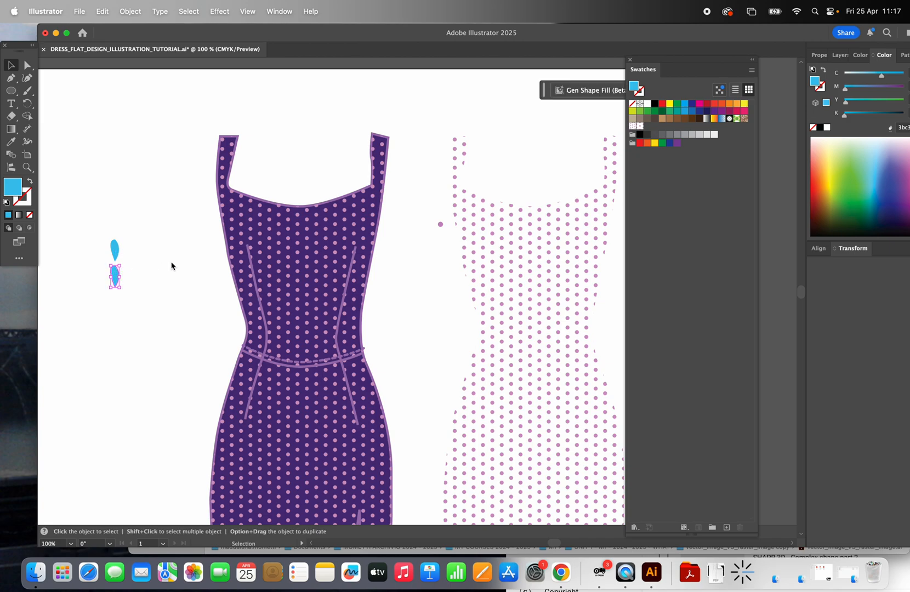
right_click(117, 276)
left_click(85, 360)
left_click_drag(123, 261, 104, 291)
Step: Copy and paste the upper petal and place the copy horizontally as the flower's left petal
left_click(117, 250)
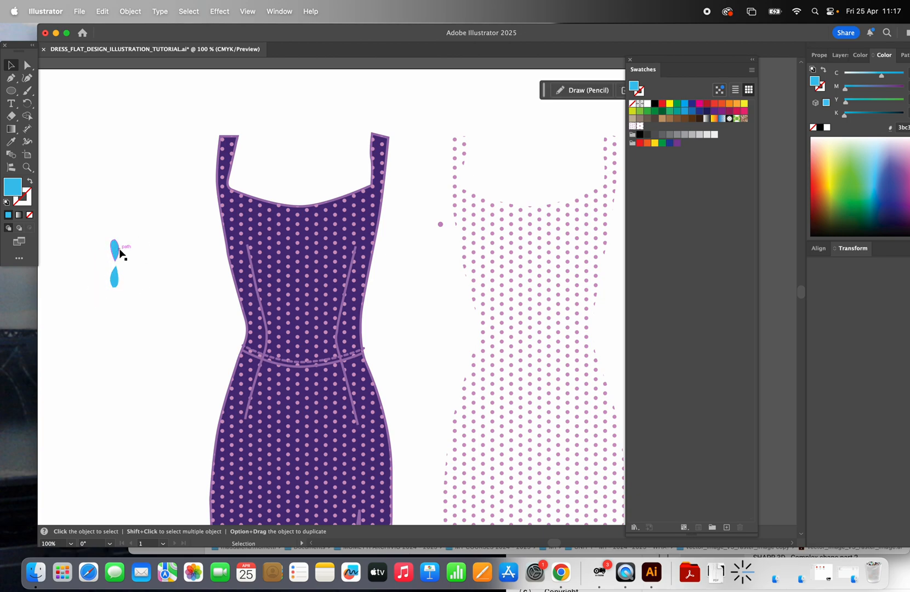
key("super+c")
key("super+v")
mouse_move(418, 291)
left_mouse_down()
mouse_move(193, 284)
mouse_move(94, 259)
mouse_move(95, 245)
mouse_move(87, 260)
mouse_move(109, 257)
mouse_move(118, 274)
mouse_move(145, 264)
left_mouse_up()
left_click(100, 240)
Step: Add two rotated petal copies on the right side and tilt the lower petal to complete a five-petal flower
left_click(119, 269)
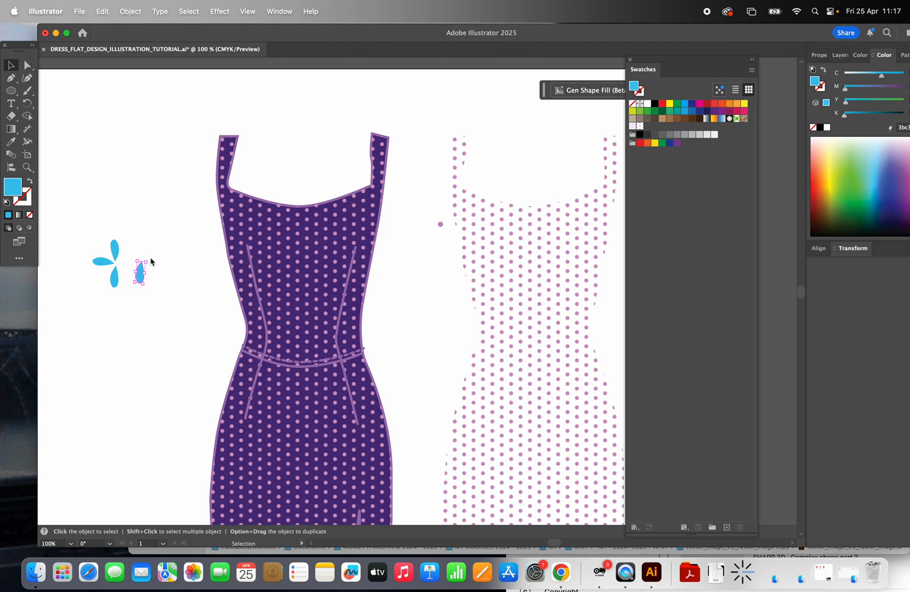
mouse_move(151, 262)
left_mouse_down()
mouse_move(126, 258)
mouse_move(143, 272)
mouse_move(112, 289)
mouse_move(117, 273)
mouse_move(131, 273)
mouse_move(130, 259)
mouse_move(147, 257)
mouse_move(134, 246)
mouse_move(162, 266)
mouse_move(137, 256)
mouse_move(150, 287)
left_mouse_up()
left_click(150, 242)
left_click(114, 278)
left_click(170, 231)
left_click(170, 231)
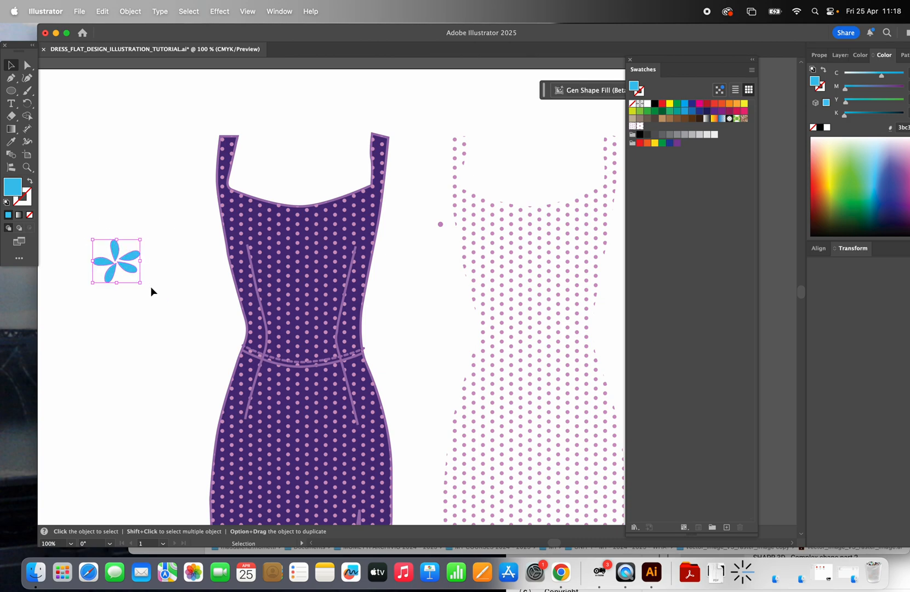
Step: Group the five petals into one flower and ungroup them again
left_click(131, 12)
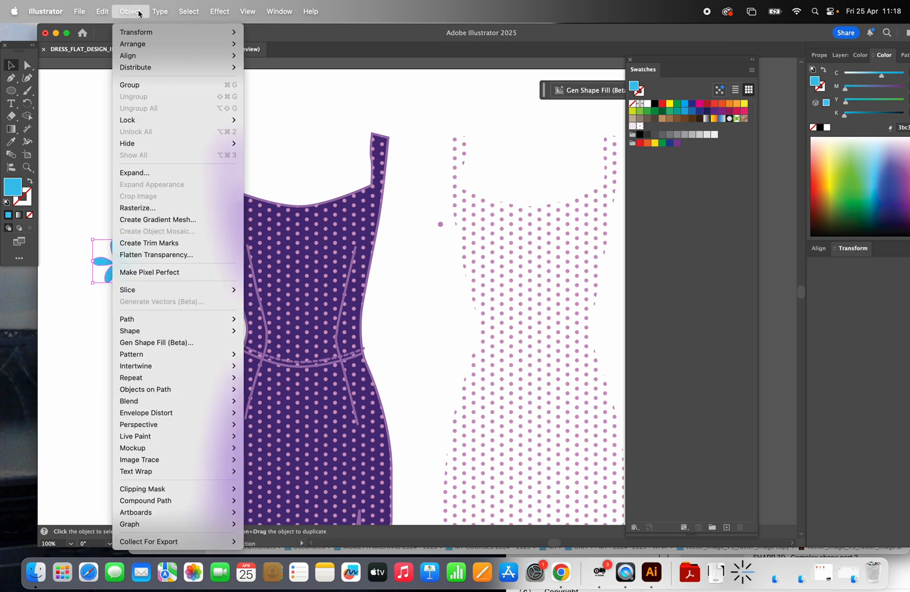
left_click(145, 84)
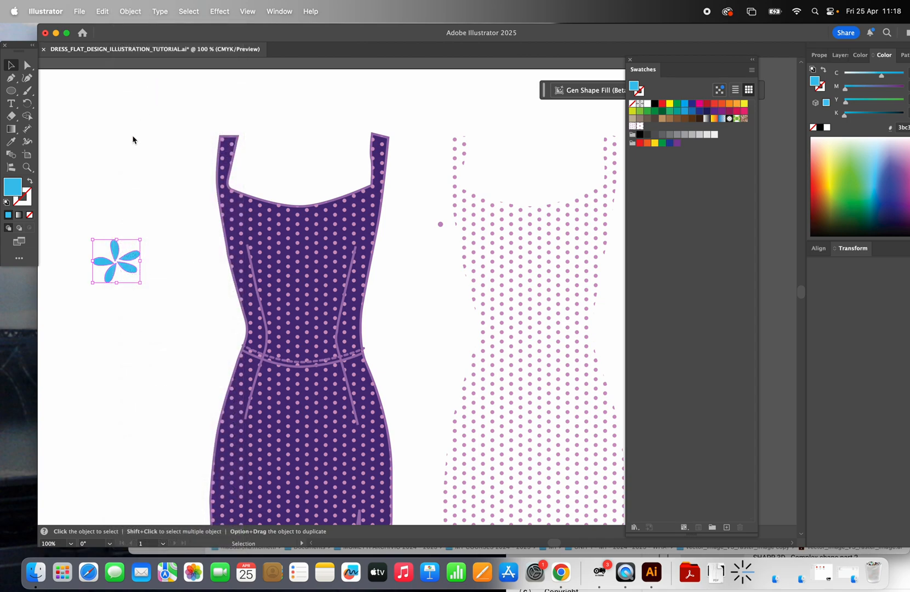
left_click(132, 140)
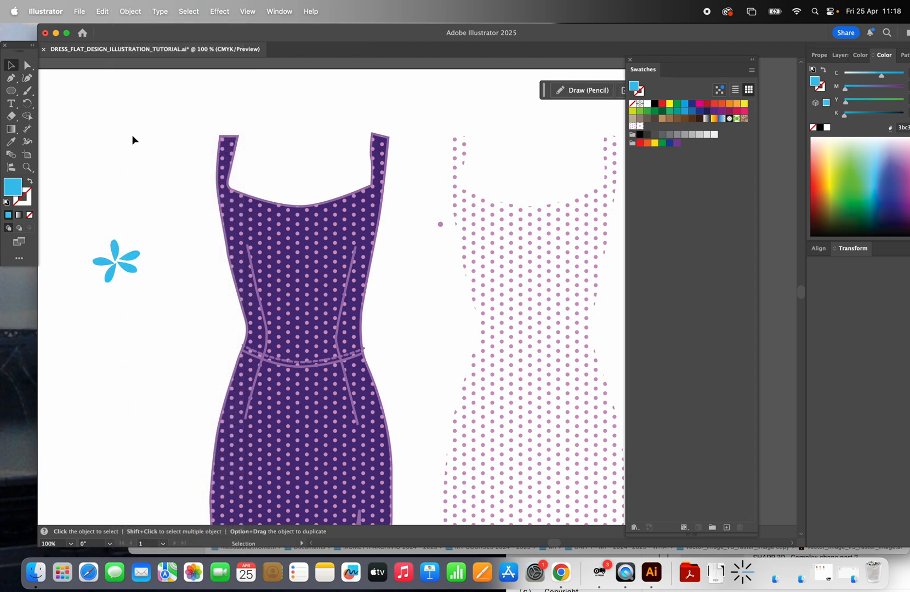
left_click(136, 267)
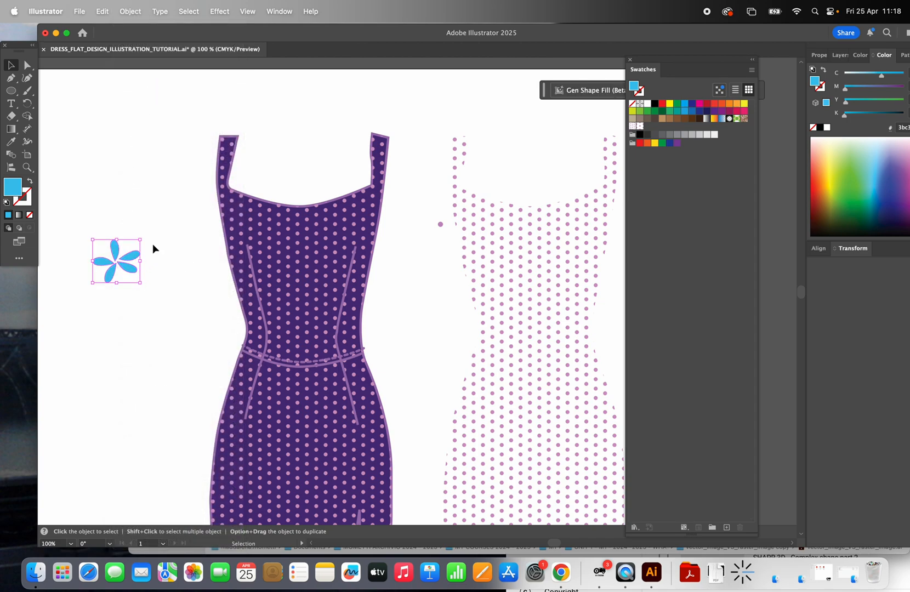
key("shift+super+g")
left_click(158, 243)
Step: Rotate and reposition the individual petals so that all five are evenly spaced around the flower's centre
left_click(135, 271)
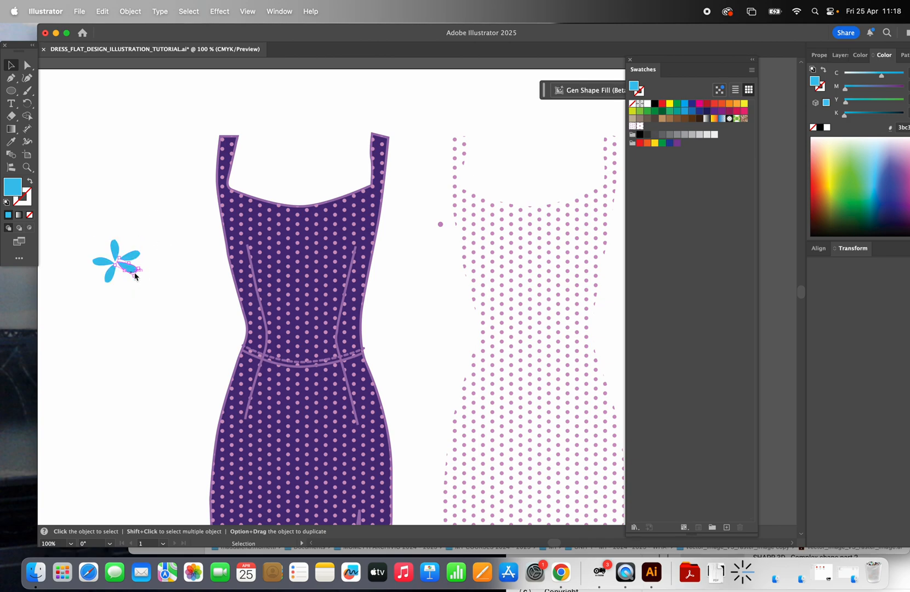
left_click_drag(141, 268, 127, 267)
left_click(140, 255)
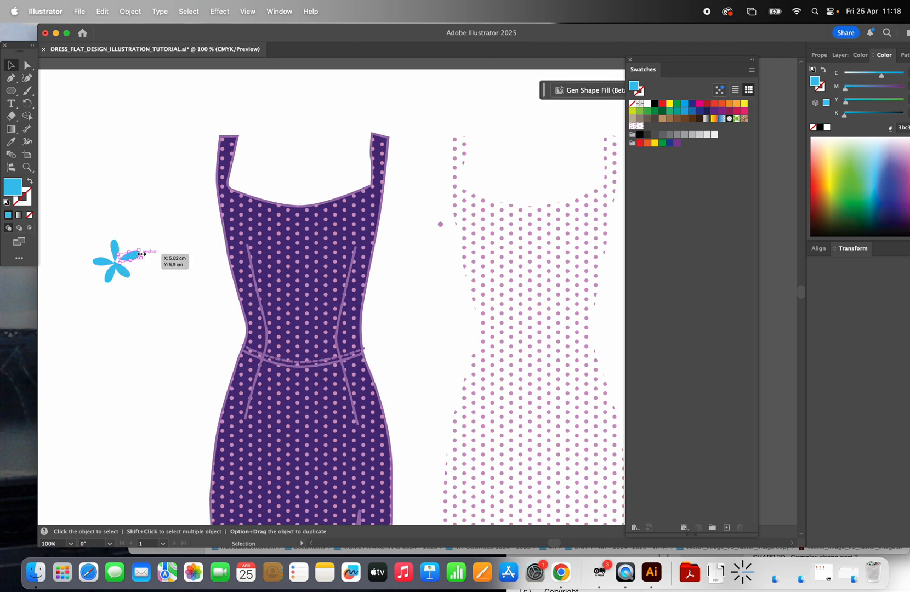
mouse_move(142, 254)
left_mouse_down()
mouse_move(121, 241)
mouse_move(130, 249)
mouse_move(106, 261)
mouse_move(135, 251)
mouse_move(127, 267)
left_mouse_up()
left_click(124, 201)
left_click(177, 266)
left_click(182, 246)
Step: Group the five adjusted petals into one flower and select it
left_click_drag(94, 233, 160, 286)
left_click(128, 16)
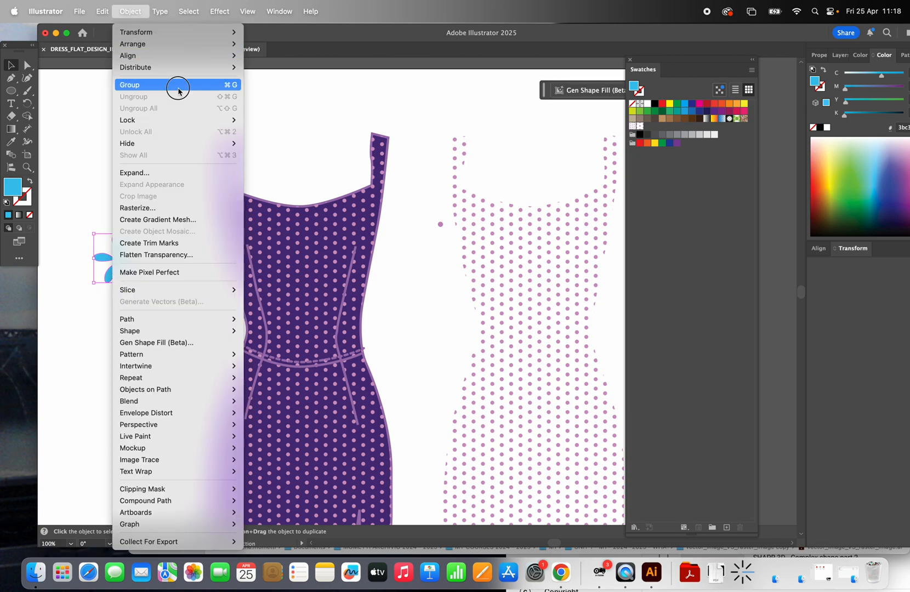
left_click(179, 88)
left_click(155, 204)
left_click(131, 262)
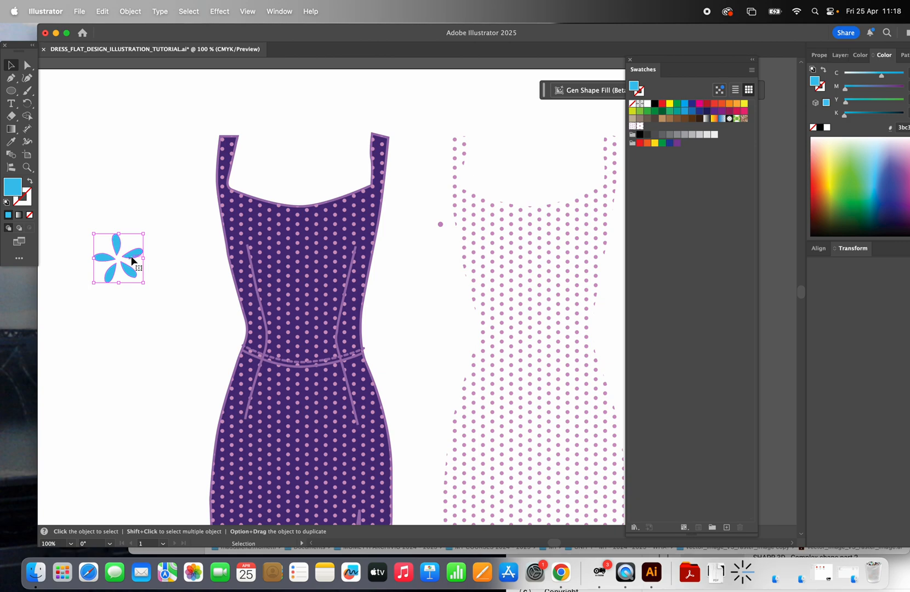
Step: Make a new pattern from the grouped flower and name it "light blue flower"
left_click(131, 11)
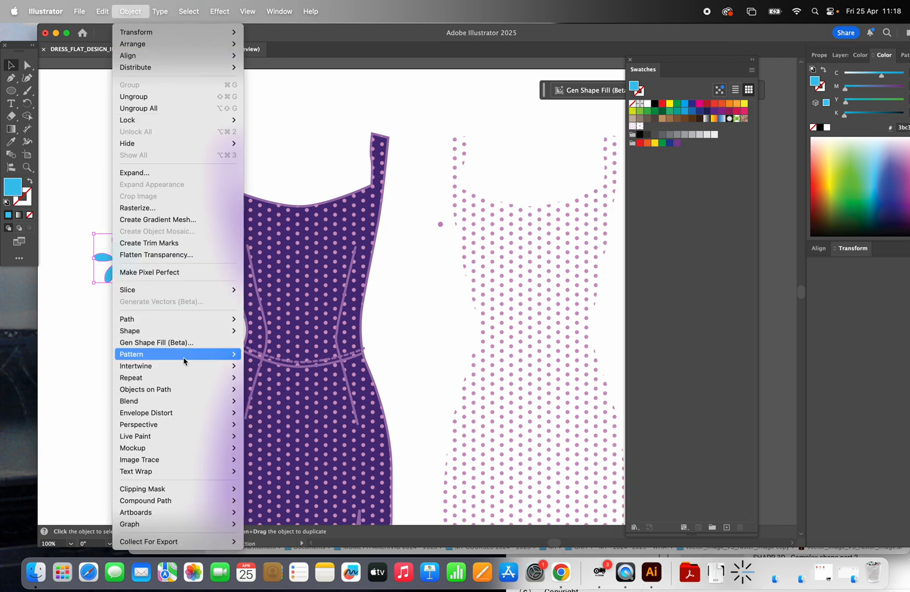
mouse_move(201, 357)
left_click(262, 355)
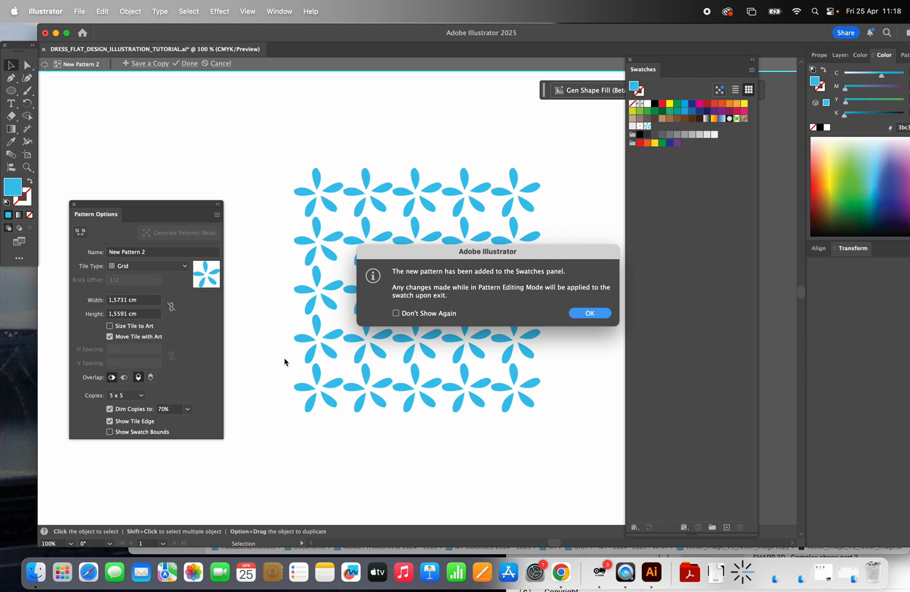
left_click(592, 315)
left_click(160, 253)
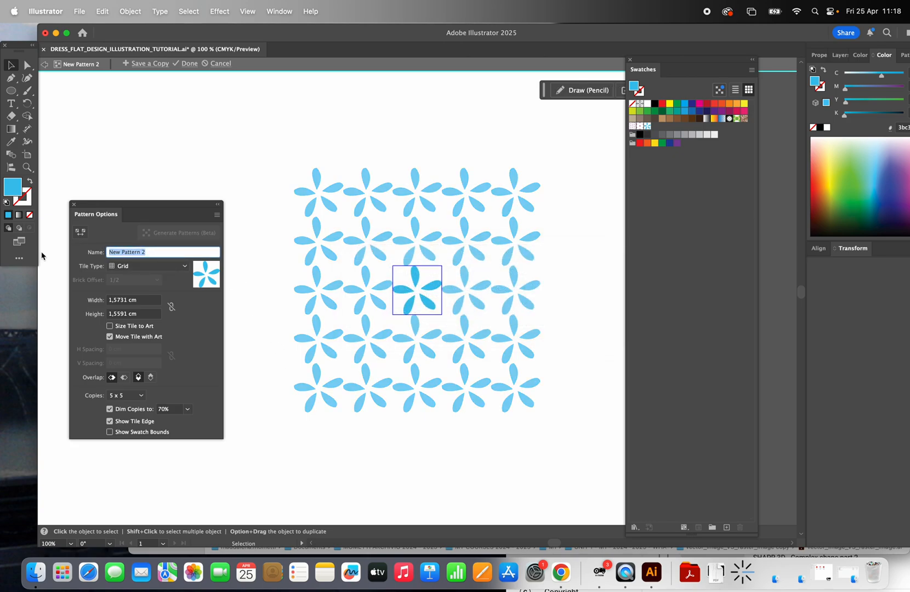
type("light blue flower")
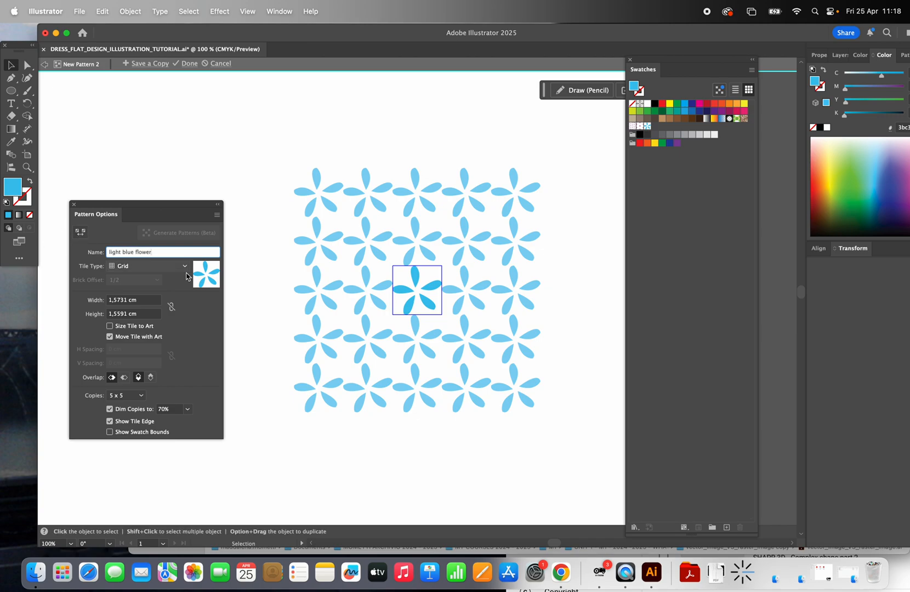
Step: Try Brick by Column and Hex by Column as the pattern's tile type, and settle on Hex by Row
left_click(185, 266)
left_click(160, 301)
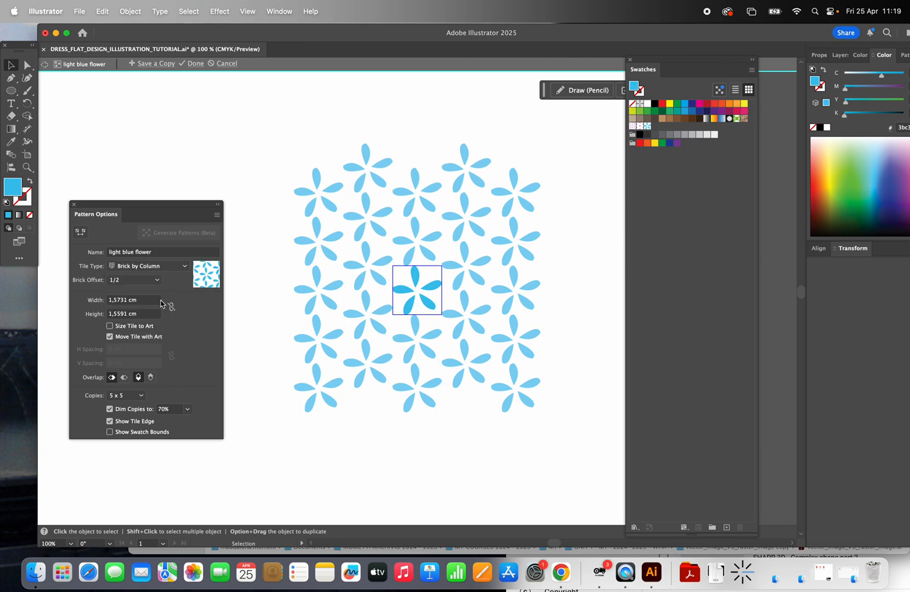
left_click(184, 266)
left_click(161, 316)
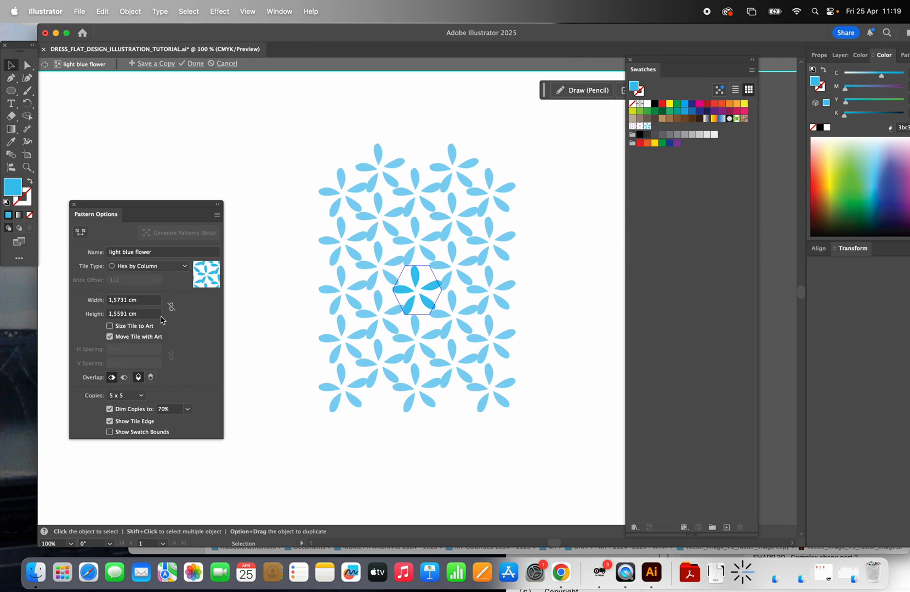
left_click(185, 266)
left_click(167, 325)
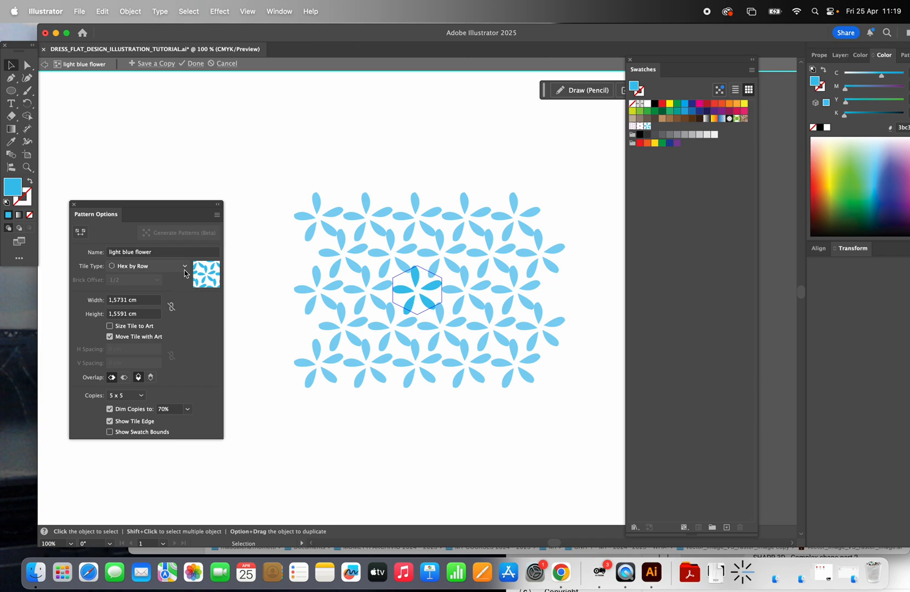
Step: Select all the petals inside the pattern tile and scale the flower down so the repeats are spaced further apart
left_click(418, 303)
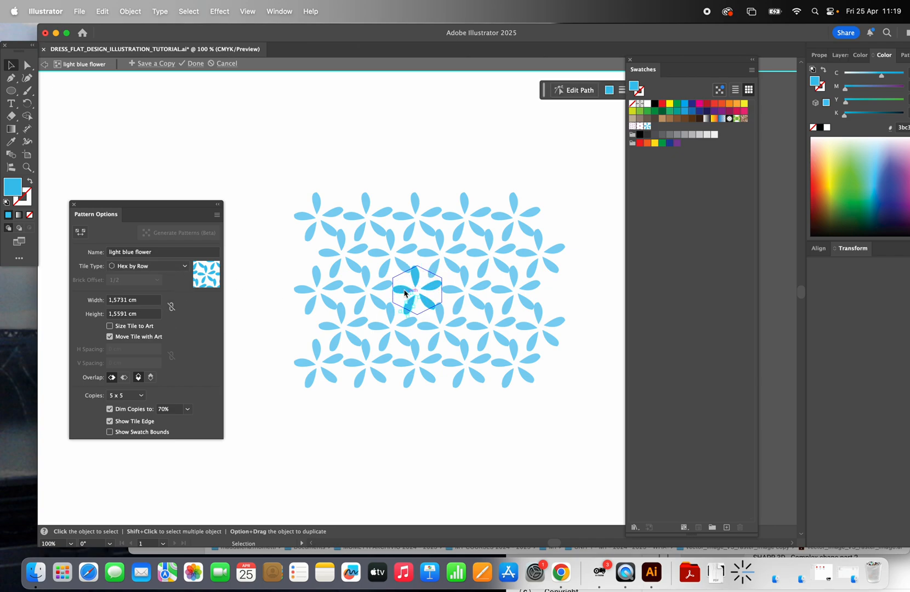
left_click(423, 278, "shift")
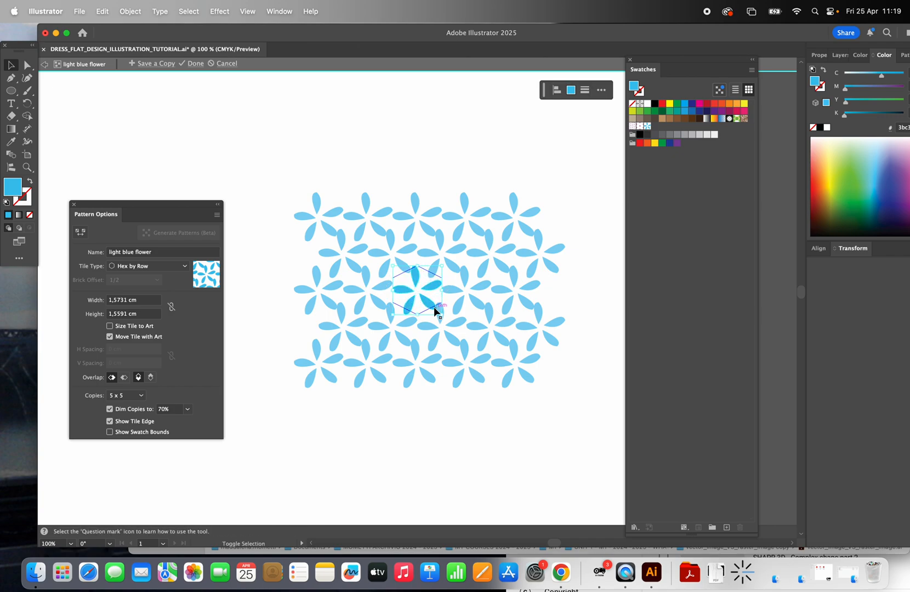
mouse_move(437, 311)
left_mouse_down()
mouse_move(421, 287)
mouse_move(433, 299)
left_mouse_up()
Step: Set the pattern preview copies to 7 x 7 and finish editing the light blue flower pattern
left_click_drag(125, 304, 102, 303)
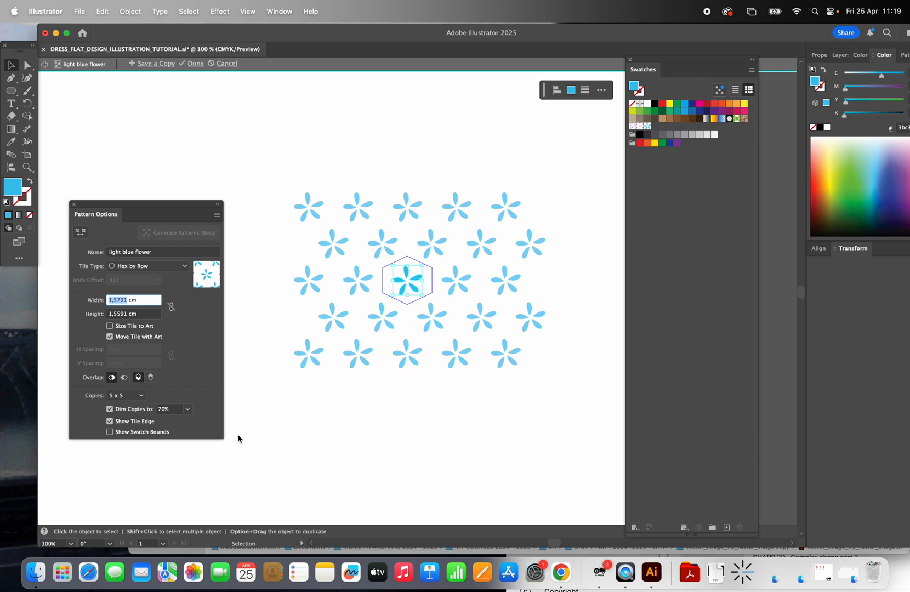
left_click(201, 373)
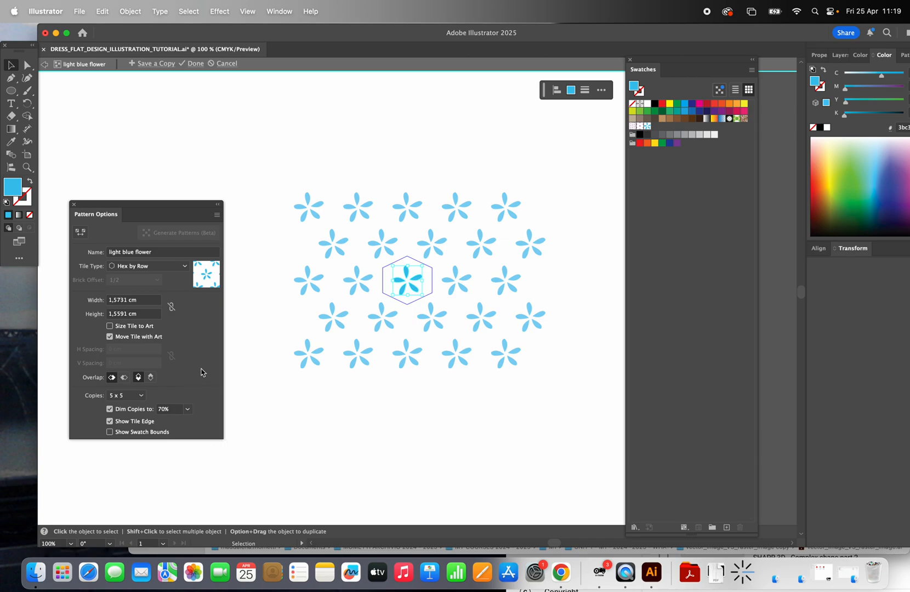
left_click(144, 397)
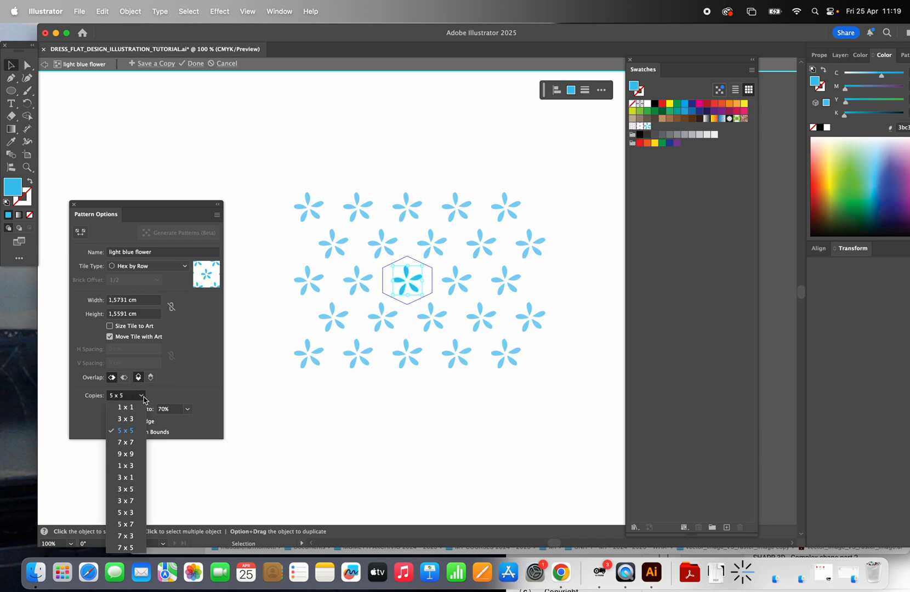
left_click(131, 443)
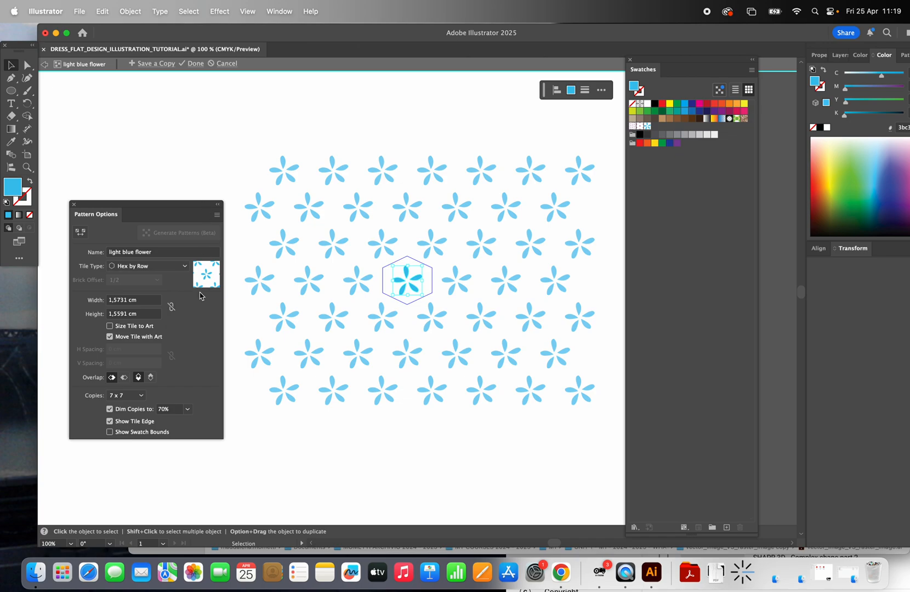
left_click(195, 63)
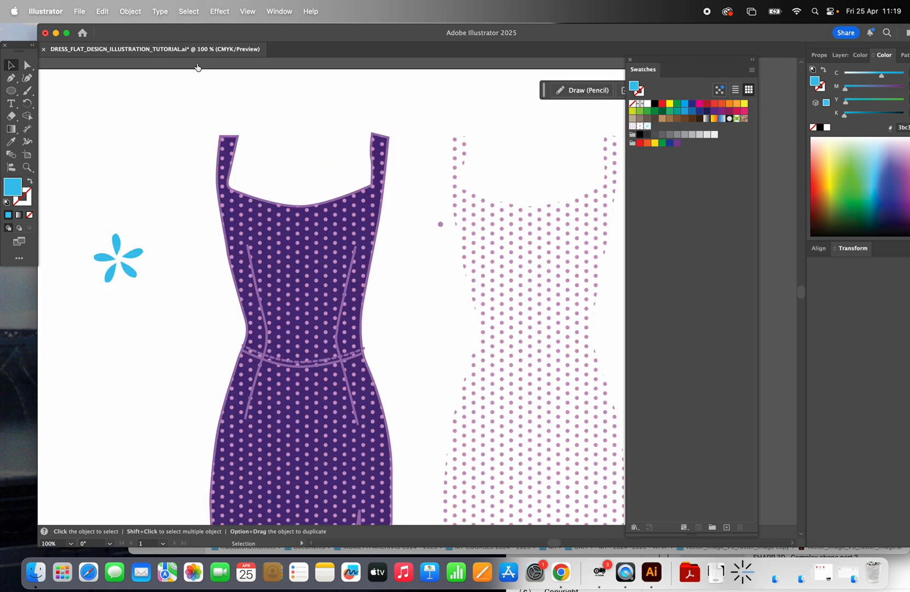
Step: Fill the duplicated dress shape beside the purple dress with the light blue flower pattern and deselect it
left_click(526, 253)
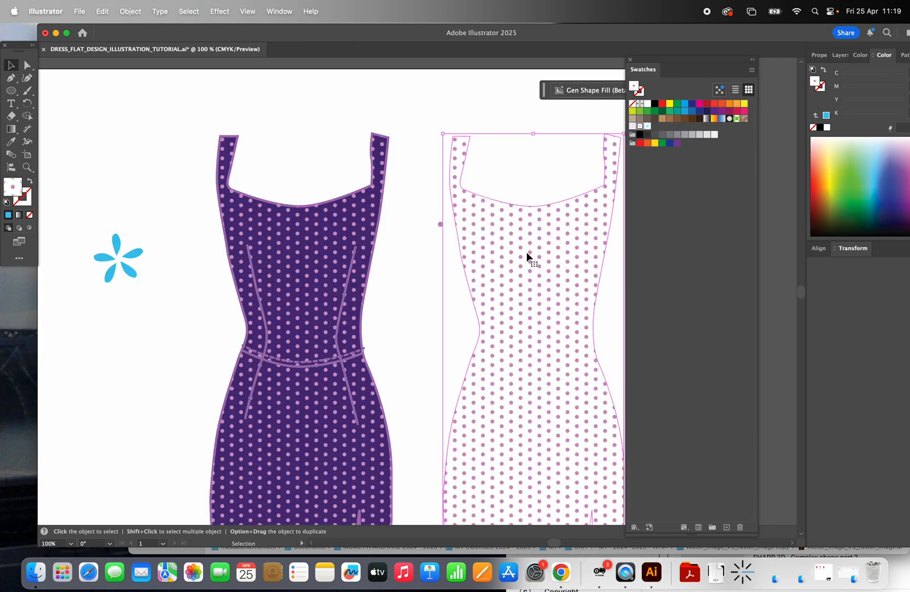
left_click(648, 131)
left_click(451, 92)
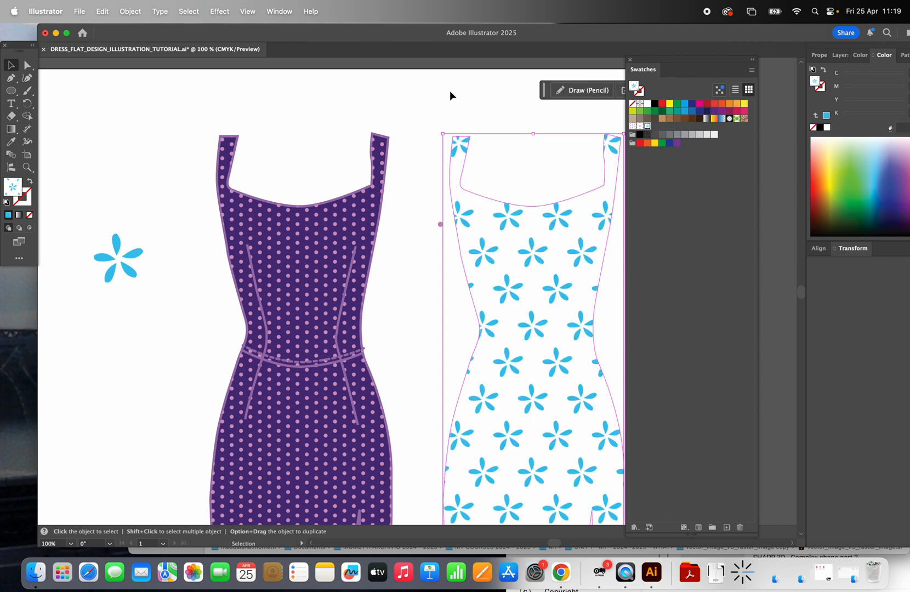
Step: Move the dotted overlay off the purple dress to its left and place the flower-patterned overlay over the dress instead
left_click(330, 221)
left_click_drag(330, 221, 58, 223)
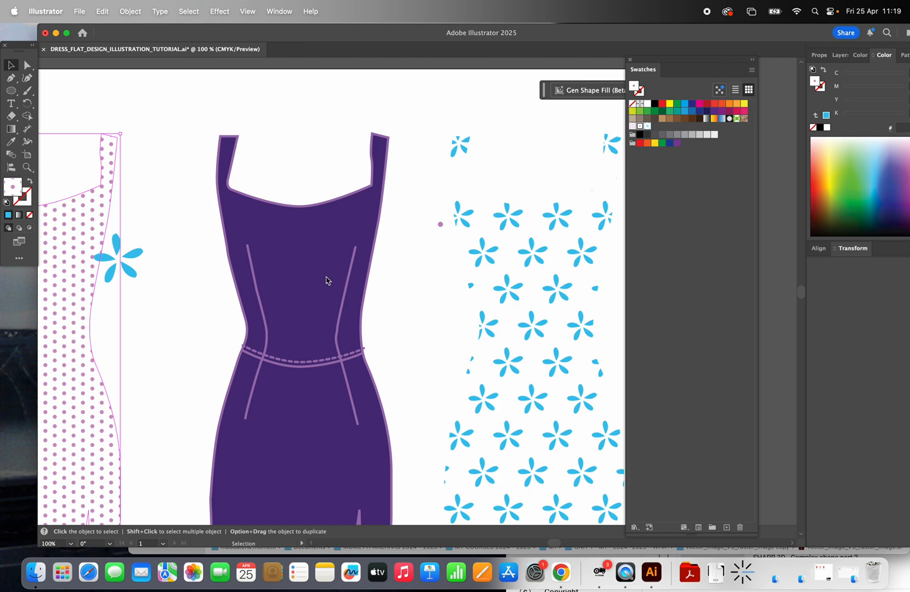
left_click_drag(508, 223, 277, 228)
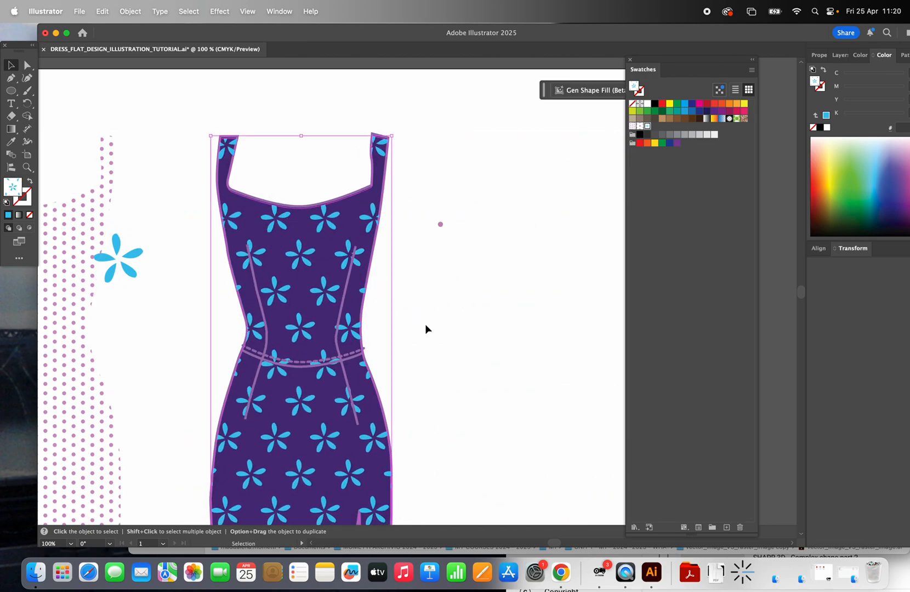
scroll(413, 301, "down", 5)
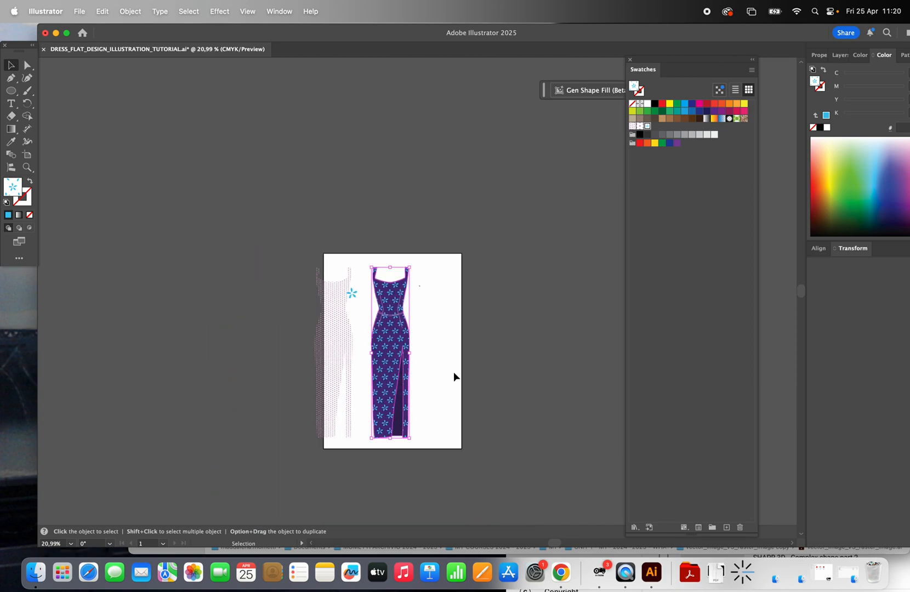
scroll(449, 382, "up", 2)
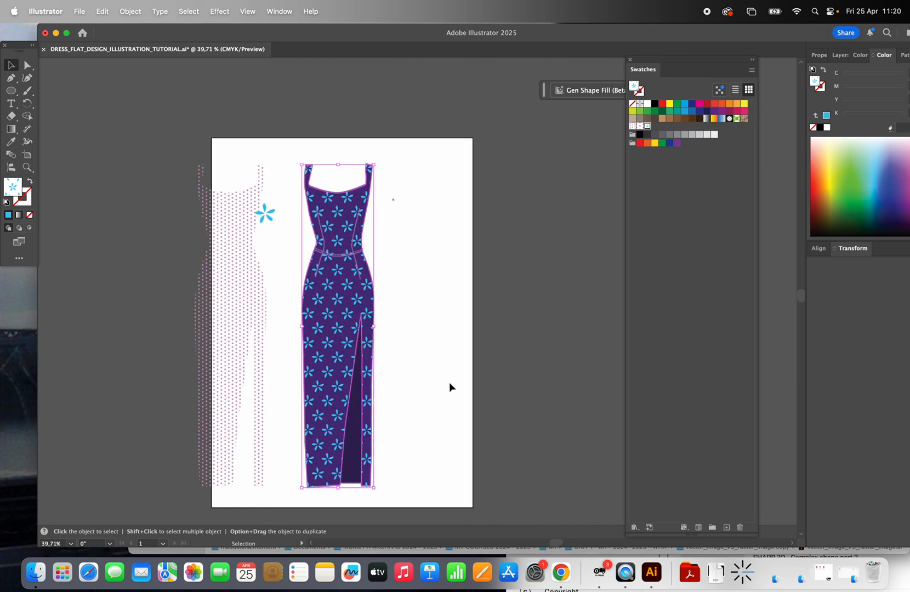